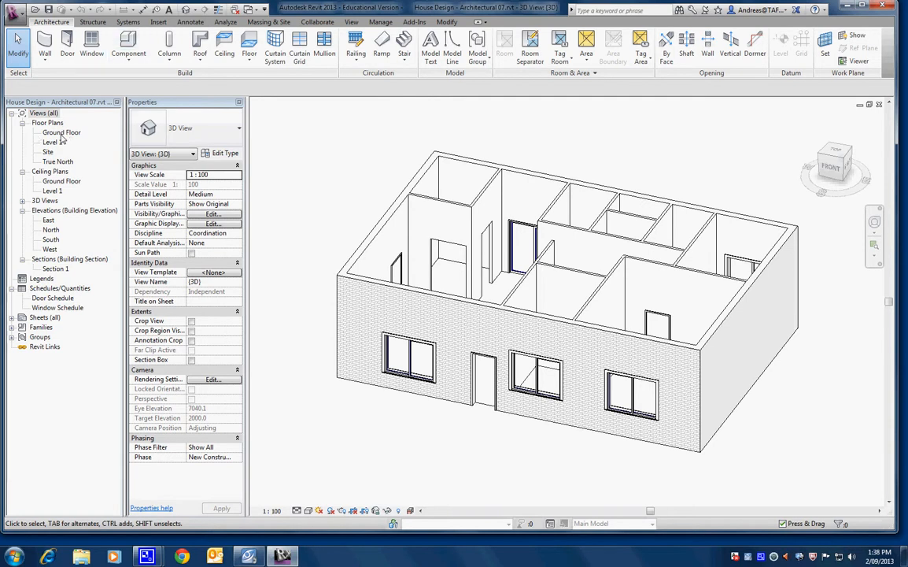
- Open the Ground Floor plan and start a structural floor boundary sketch
{"action": "double_click", "coordinate": [62, 134]}
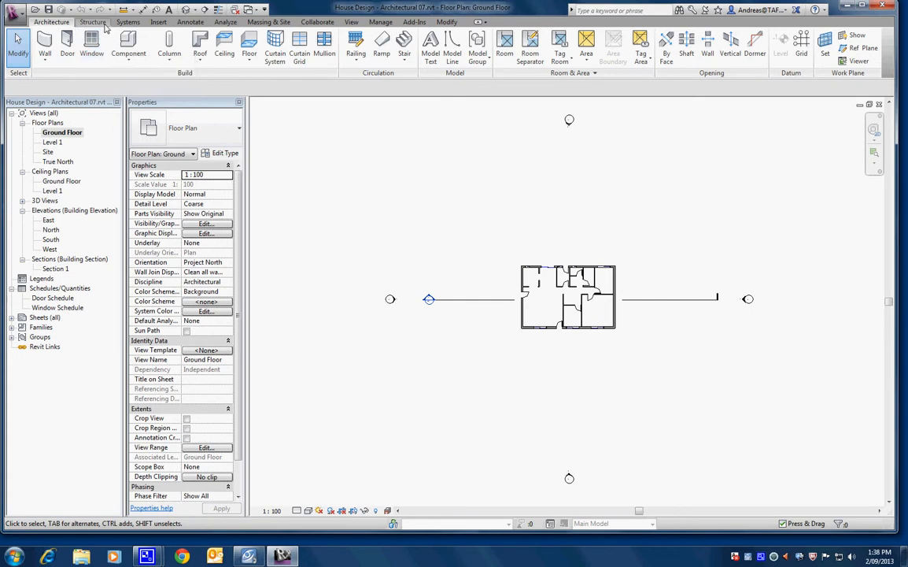
{"action": "left_click", "coordinate": [250, 62]}
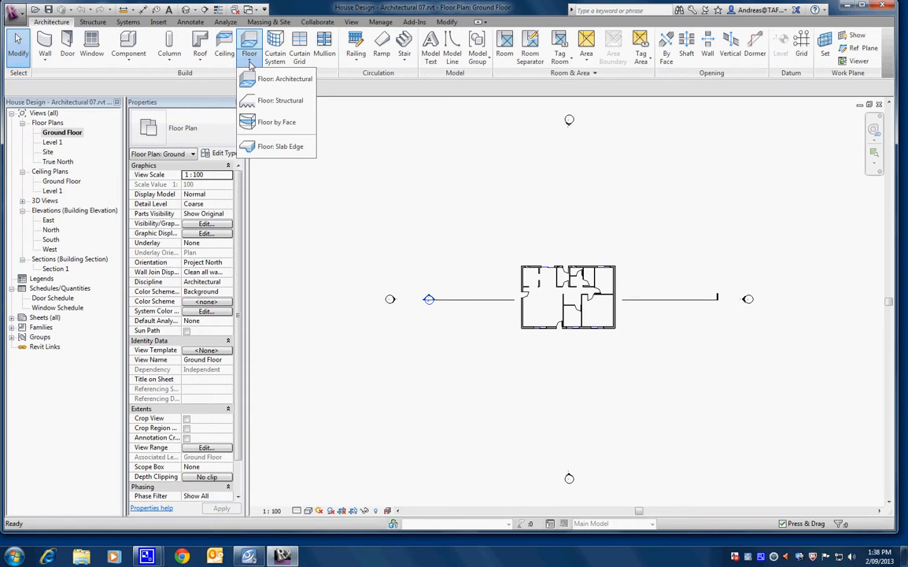
{"action": "left_click", "coordinate": [85, 23]}
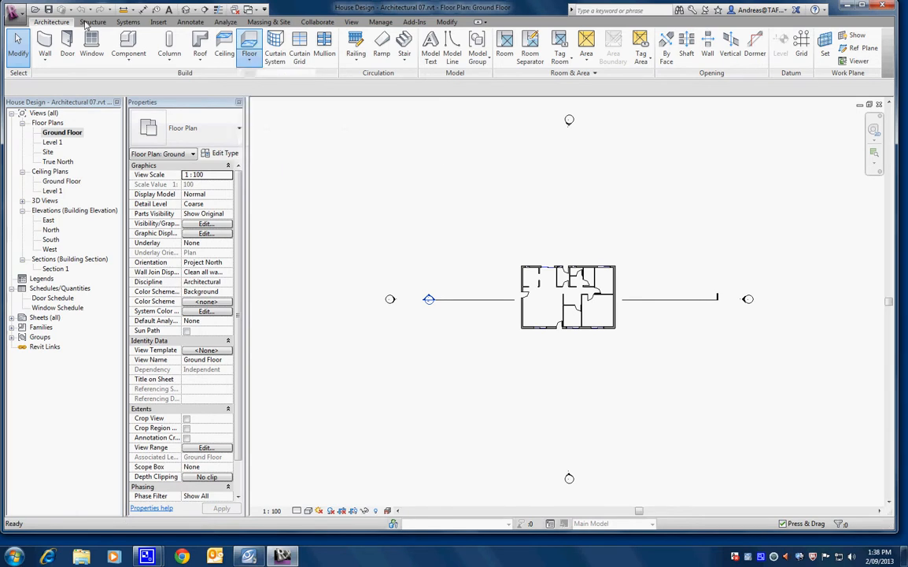
{"action": "left_click", "coordinate": [92, 22]}
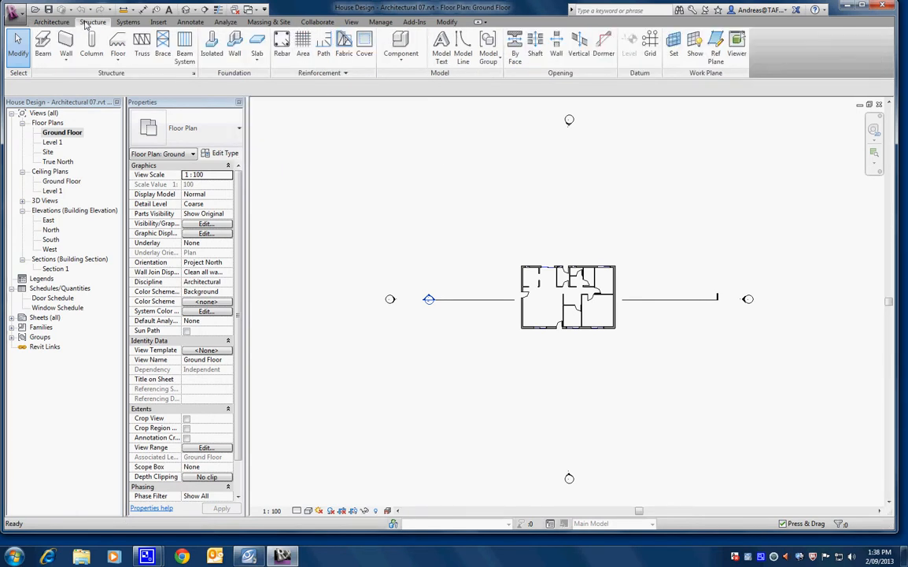
{"action": "left_click", "coordinate": [118, 47]}
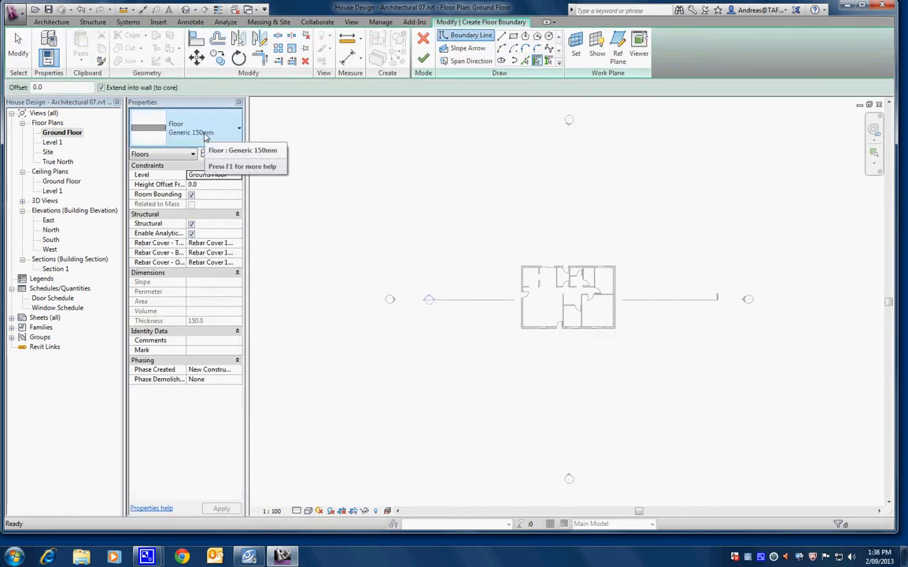
{"action": "scroll", "coordinate": [626, 300], "scroll_direction": "up", "scroll_amount": 4}
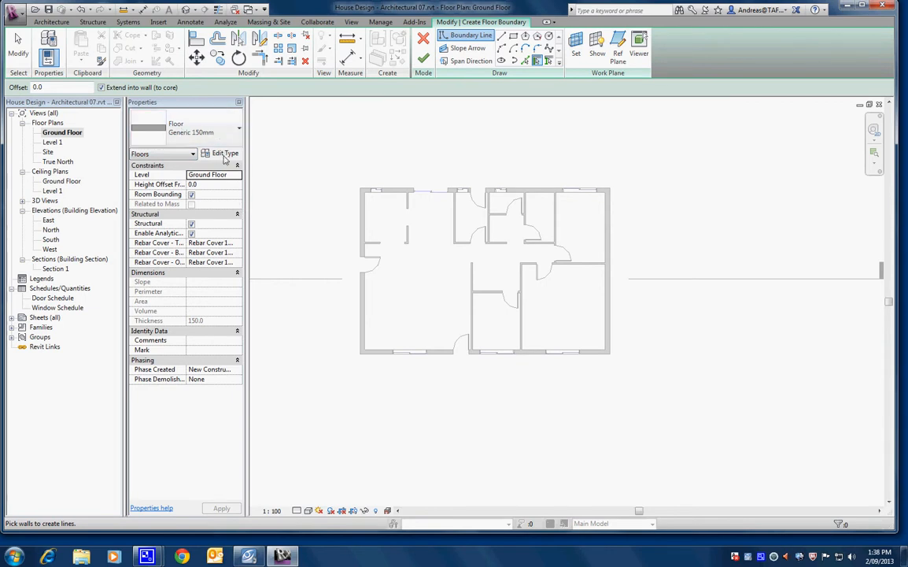
- Duplicate the Generic 150mm floor type under the name Concrete 100mm Slab
{"action": "left_click", "coordinate": [224, 153]}
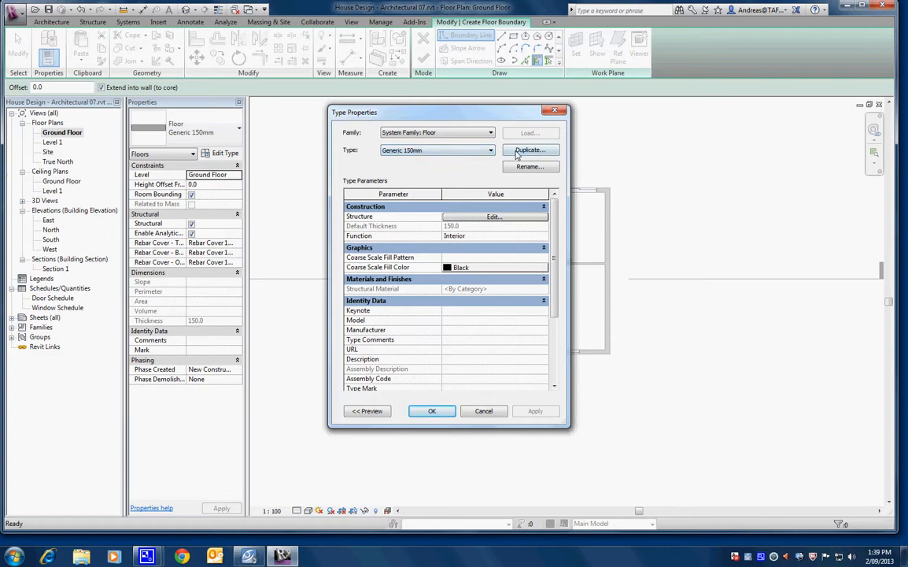
{"action": "left_click", "coordinate": [517, 151]}
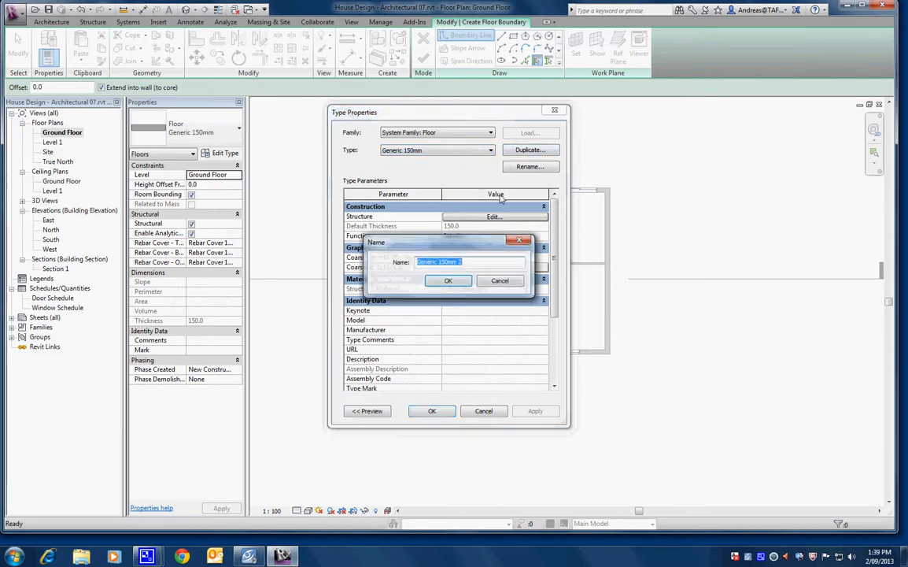
{"action": "left_click", "coordinate": [448, 265]}
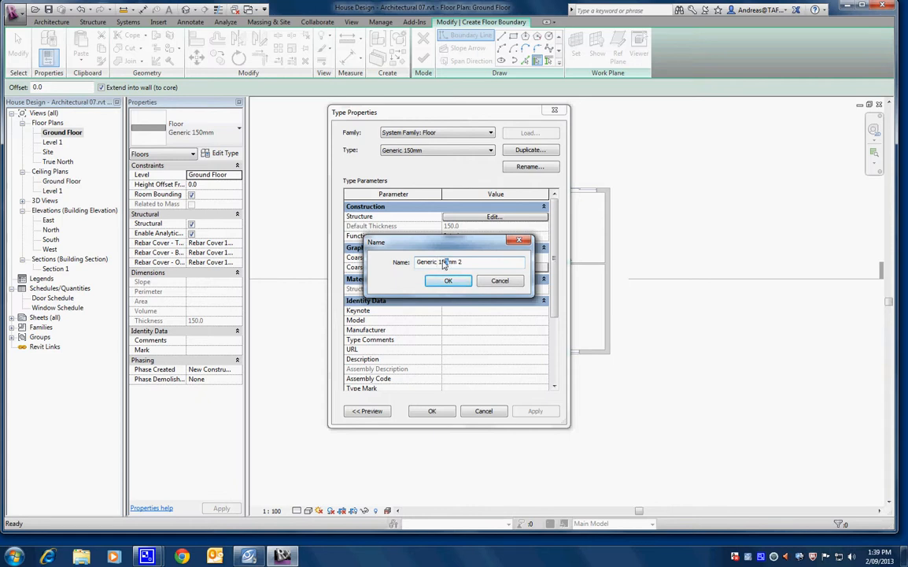
{"action": "left_click_drag", "start_coordinate": [448, 265], "coordinate": [340, 258]}
{"action": "type", "text": "Concrete 100"}
{"action": "key", "text": "BackSpace"}
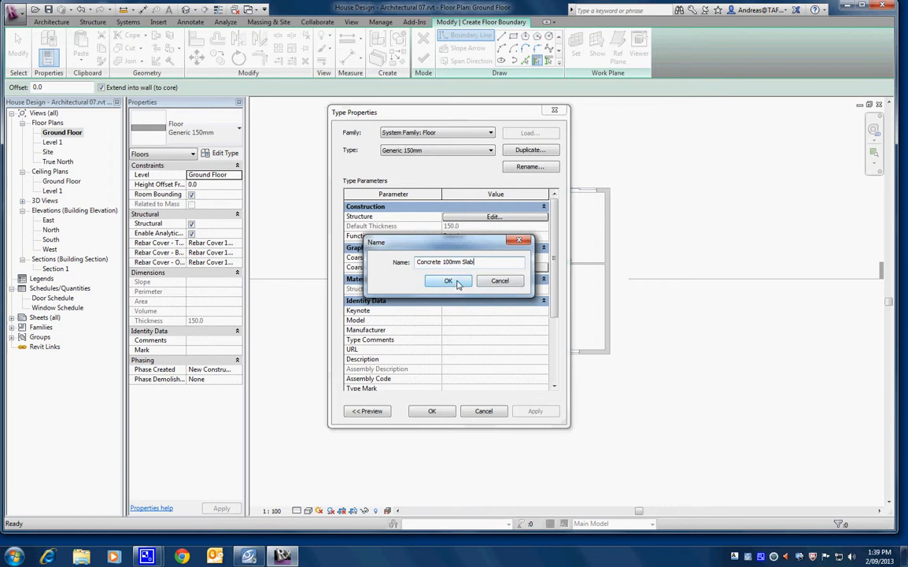
{"action": "left_click", "coordinate": [457, 282]}
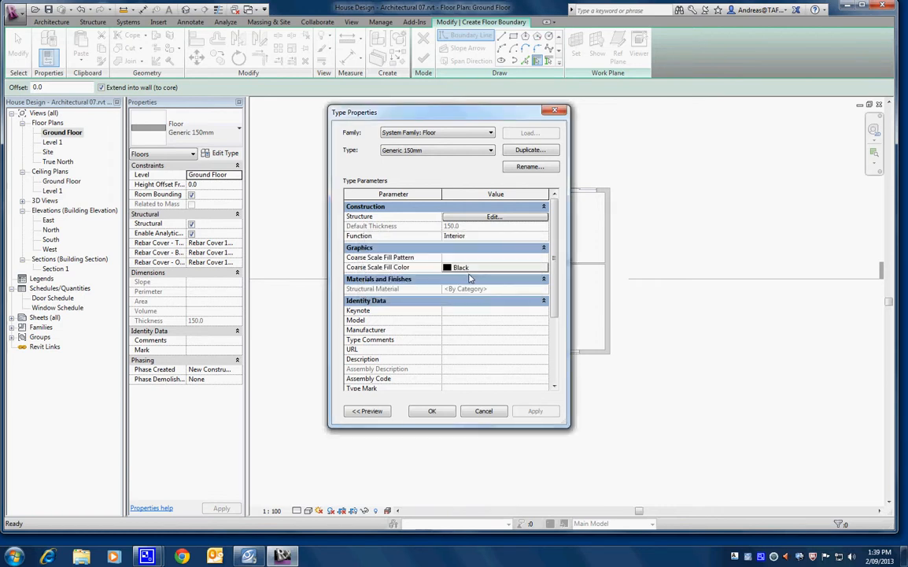
- Edit the slab type's layer structure and set the structure layer's thickness to 100 mm
{"action": "left_click", "coordinate": [494, 217]}
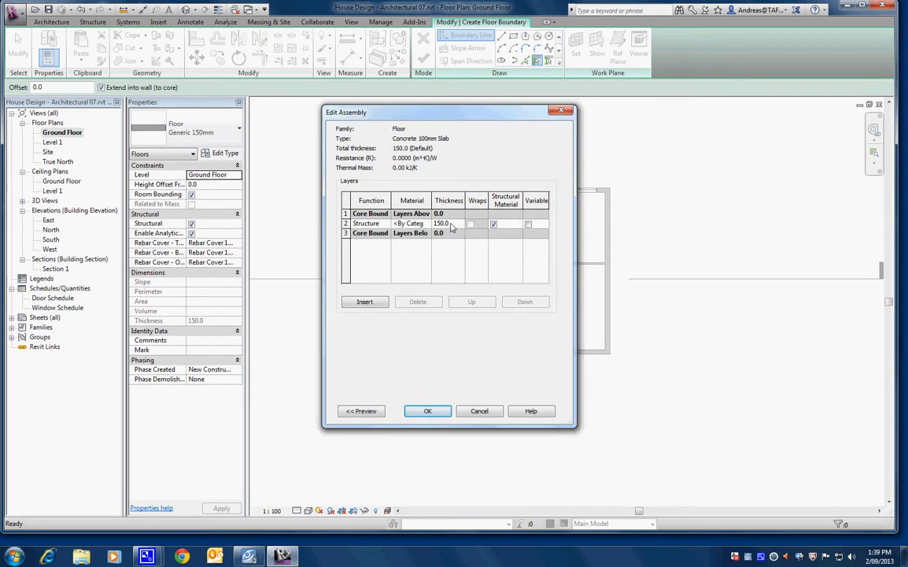
{"action": "double_click", "coordinate": [453, 225]}
{"action": "type", "text": "10"}
- Assign the material Concrete - Cast-in-Place Concrete - 35 MPa to the slab's structure layer
{"action": "left_click", "coordinate": [421, 226]}
{"action": "left_click", "coordinate": [427, 225]}
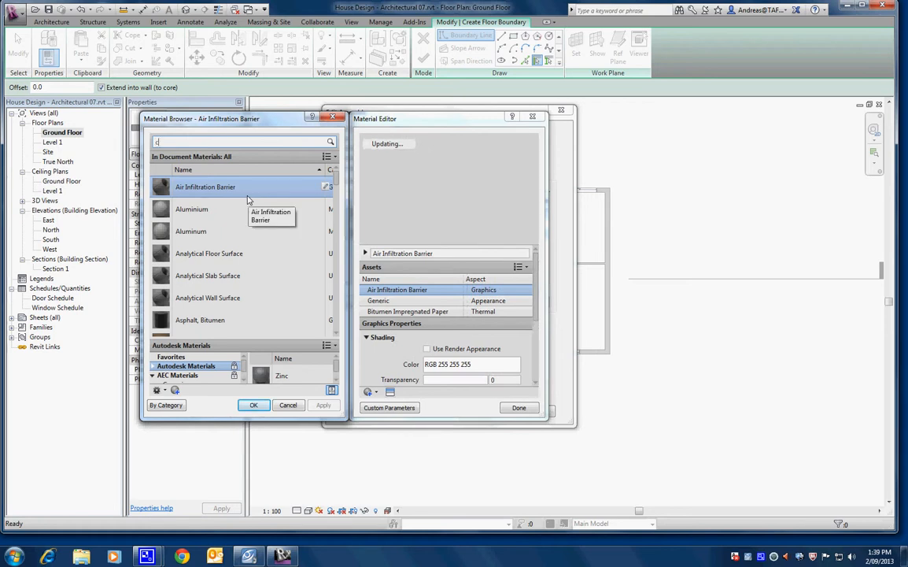
{"action": "type", "text": "concr"}
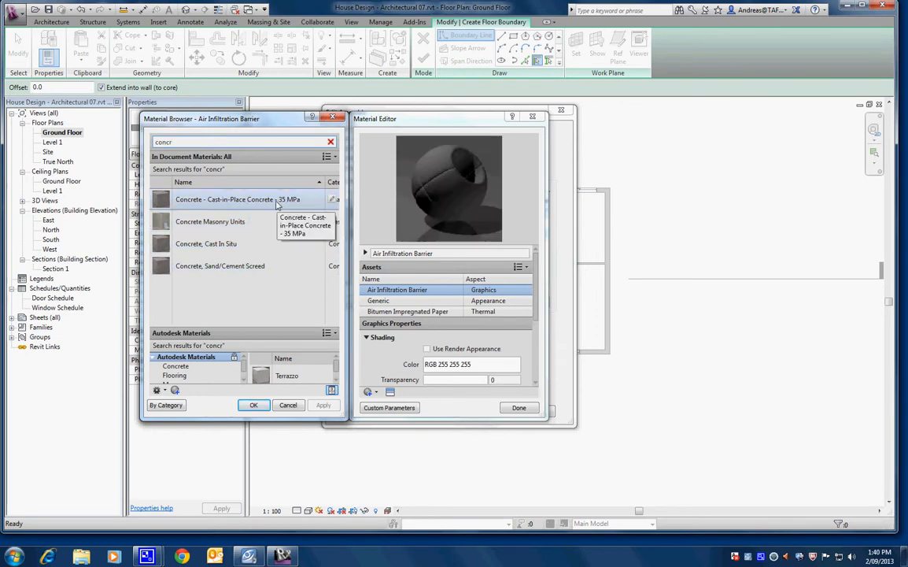
{"action": "left_click", "coordinate": [277, 201]}
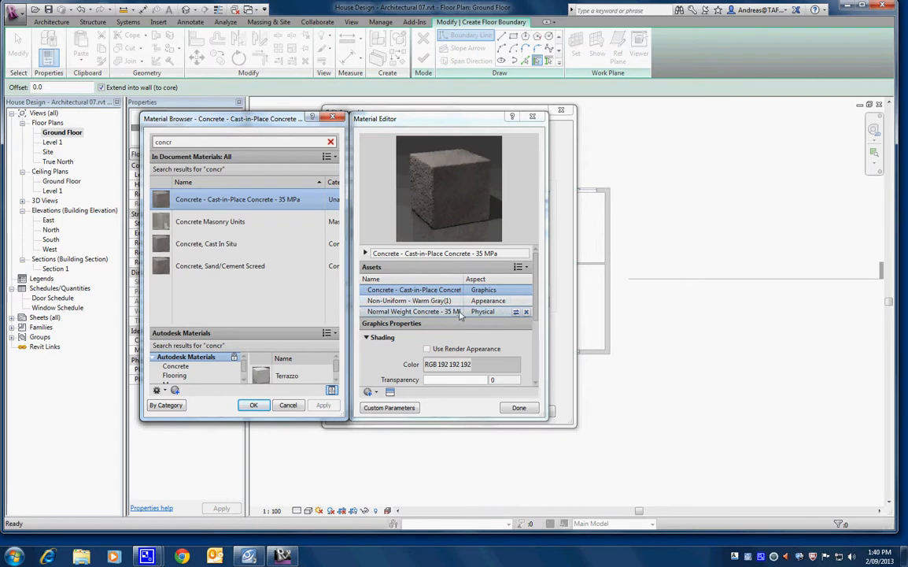
{"action": "left_click", "coordinate": [254, 405]}
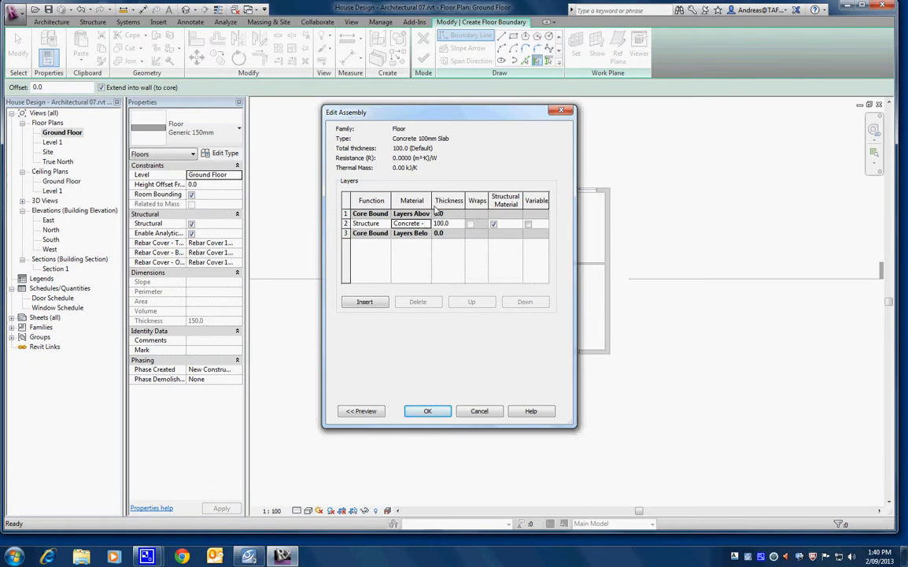
- Widen the material column and the assembly dialog, and accept the slab's layer structure and type properties
{"action": "left_click_drag", "start_coordinate": [435, 208], "coordinate": [476, 208]}
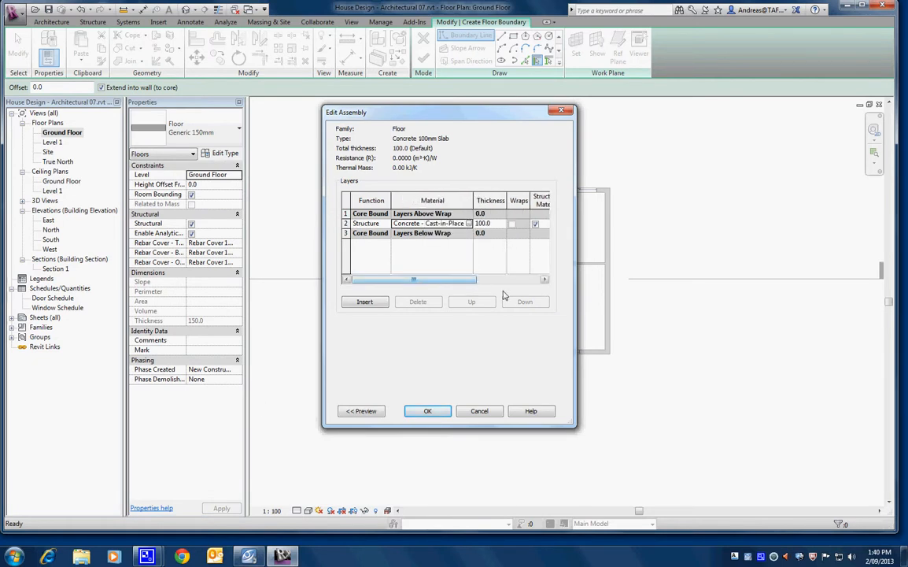
{"action": "left_click_drag", "start_coordinate": [576, 244], "coordinate": [630, 245]}
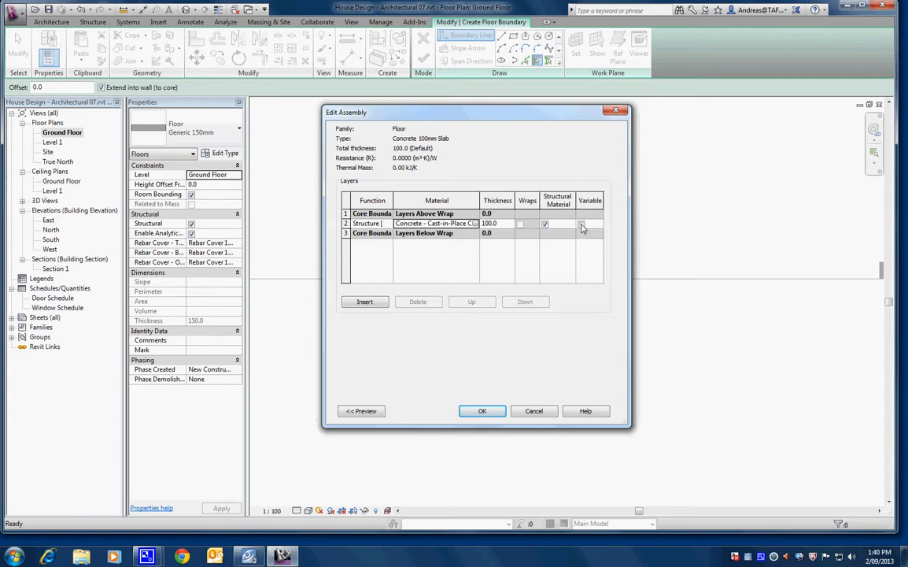
{"action": "left_click", "coordinate": [581, 225]}
{"action": "left_click", "coordinate": [486, 413]}
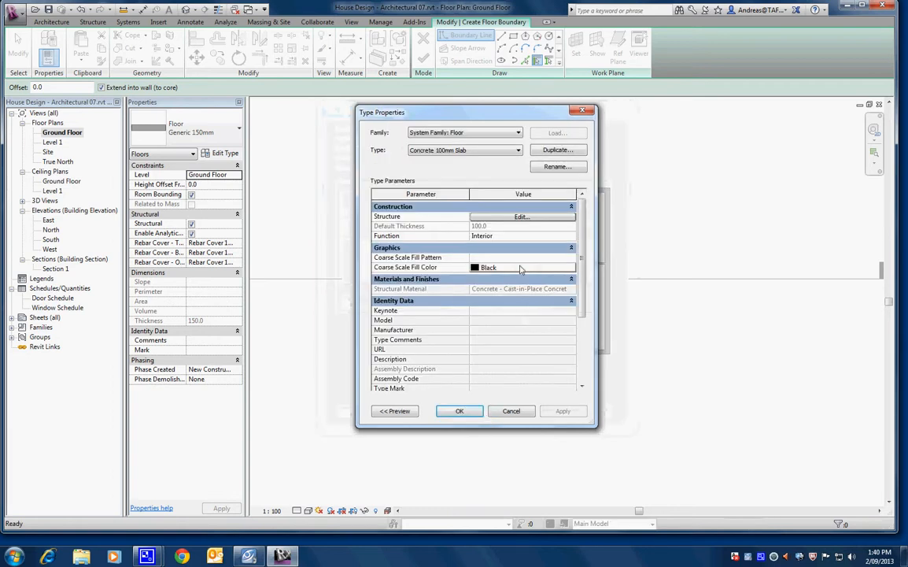
{"action": "left_click", "coordinate": [465, 413]}
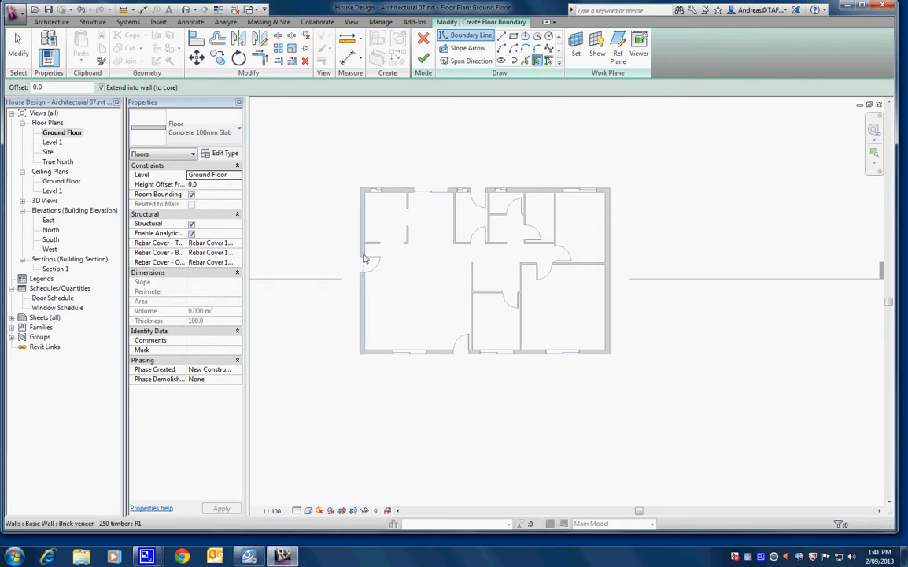
- Create the slab boundary from the whole chain of exterior walls, extended into the wall core, and finish the floor sketch
{"action": "scroll", "coordinate": [363, 254], "scroll_direction": "up", "scroll_amount": 3}
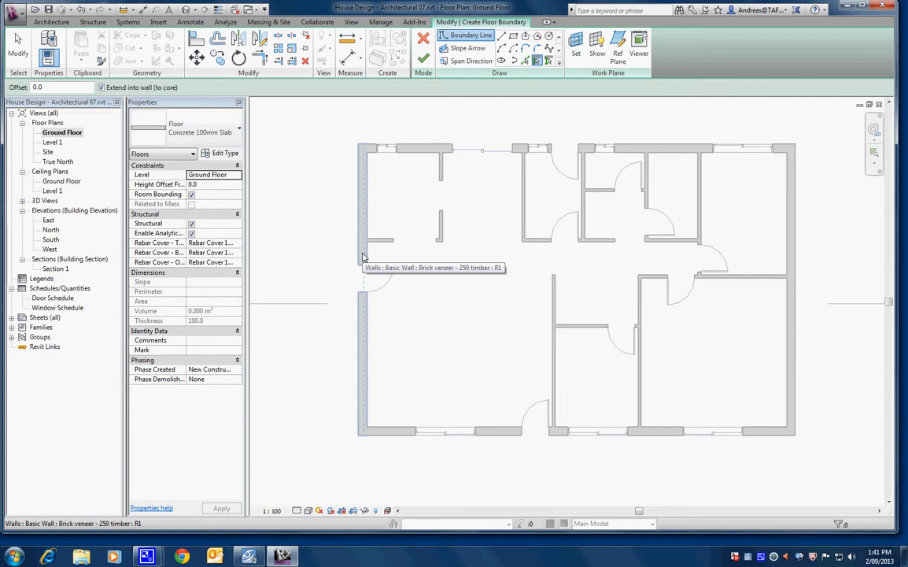
{"action": "key", "text": "Tab"}
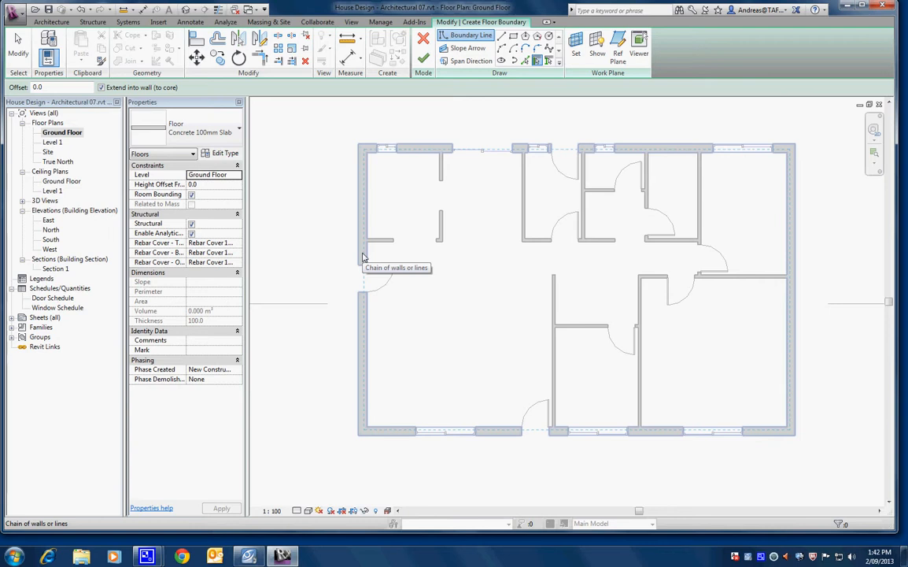
{"action": "left_click", "coordinate": [364, 258]}
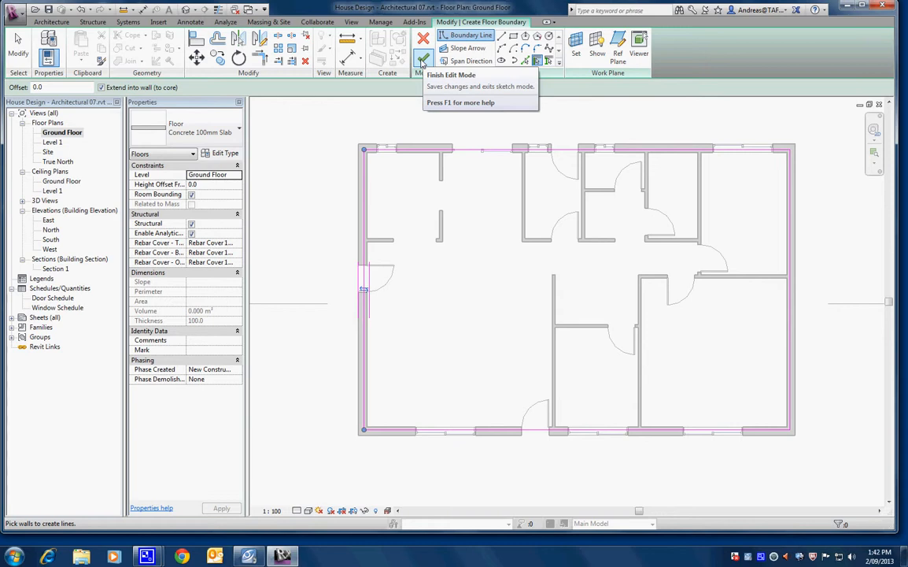
{"action": "left_click", "coordinate": [423, 63]}
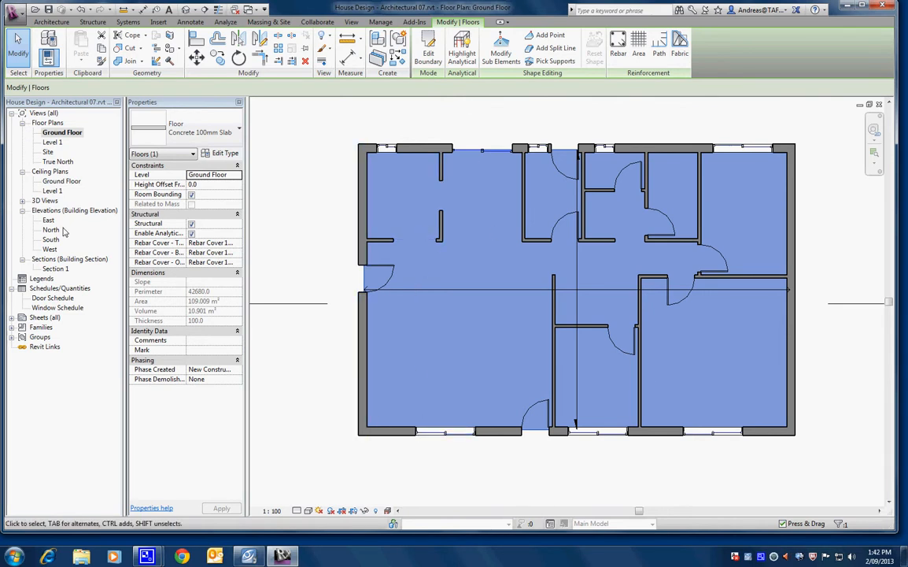
- Open the {3D} view, examine the new floor slab inside the house from different angles, and clear the selection
{"action": "left_click", "coordinate": [22, 201]}
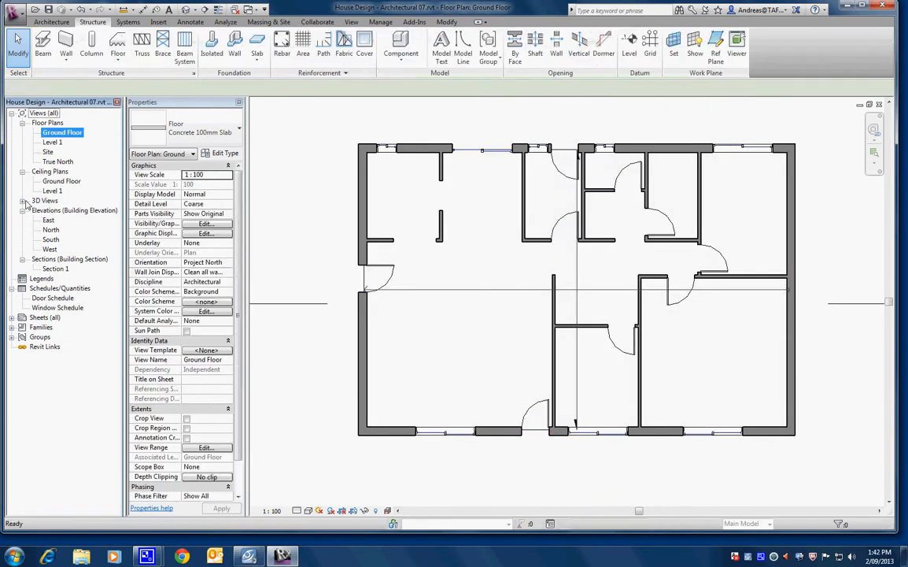
{"action": "left_click", "coordinate": [22, 200]}
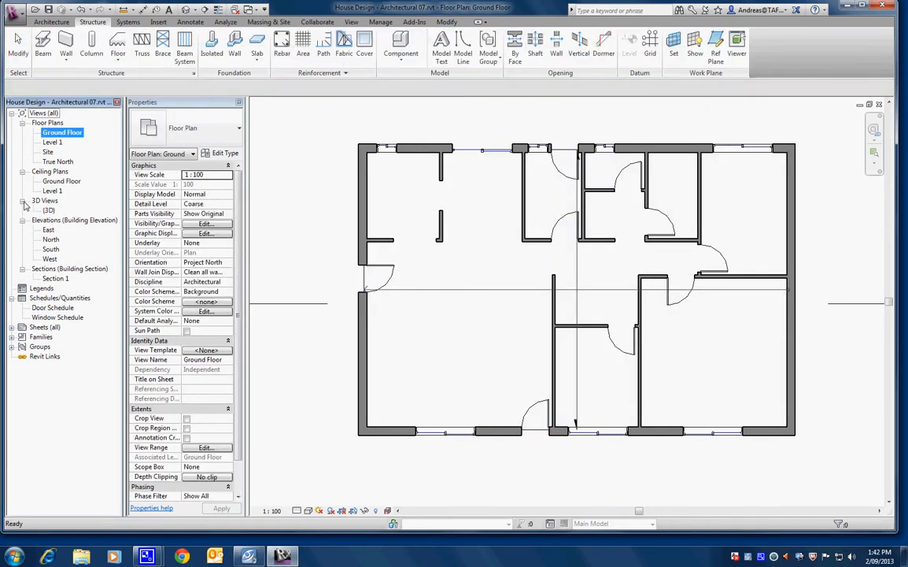
{"action": "left_click", "coordinate": [49, 210]}
{"action": "double_click", "coordinate": [49, 211]}
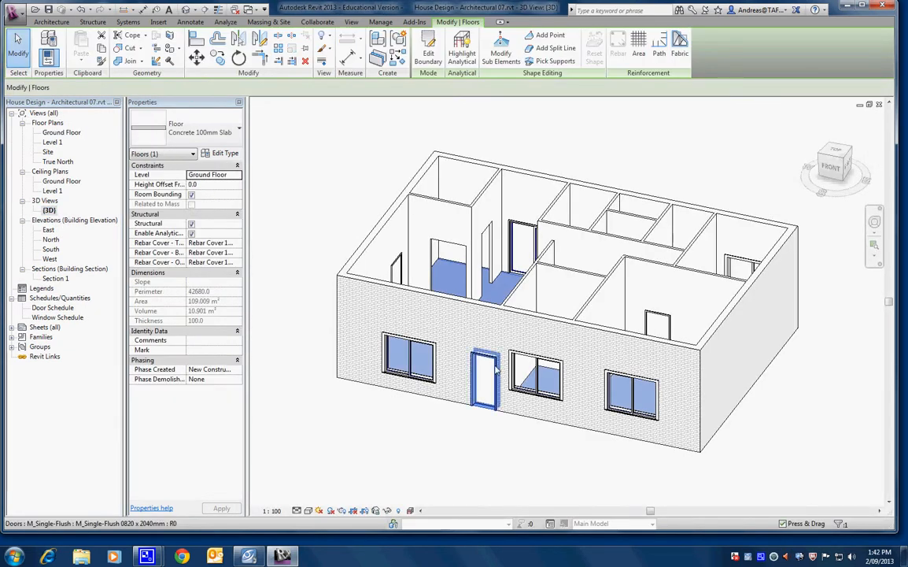
{"action": "middle_click_drag", "start_coordinate": [499, 378], "coordinate": [530, 308], "text": "shift"}
{"action": "scroll", "coordinate": [655, 380], "scroll_direction": "up", "scroll_amount": 5}
{"action": "middle_click_drag", "start_coordinate": [640, 361], "coordinate": [618, 470], "text": "shift"}
{"action": "scroll", "coordinate": [617, 470], "scroll_direction": "down", "scroll_amount": 5}
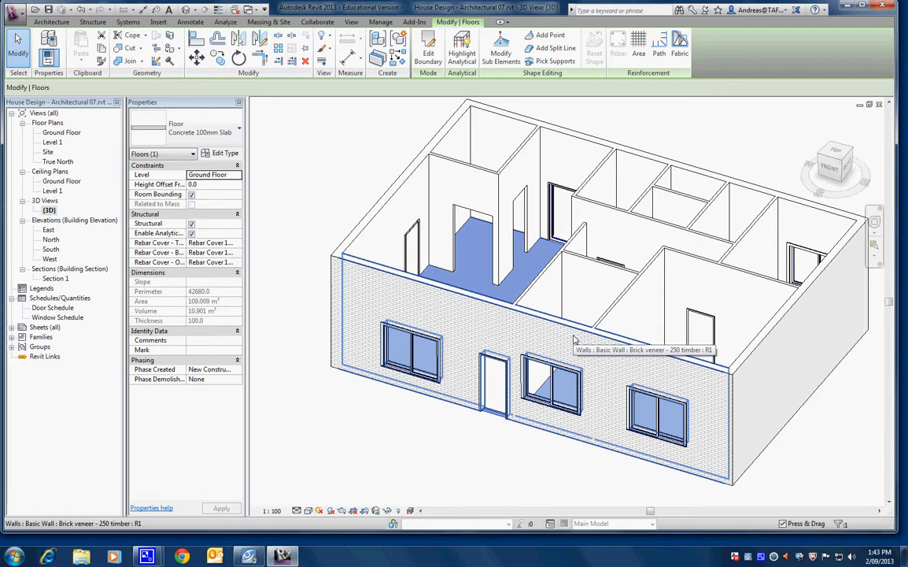
{"action": "left_click", "coordinate": [18, 53]}
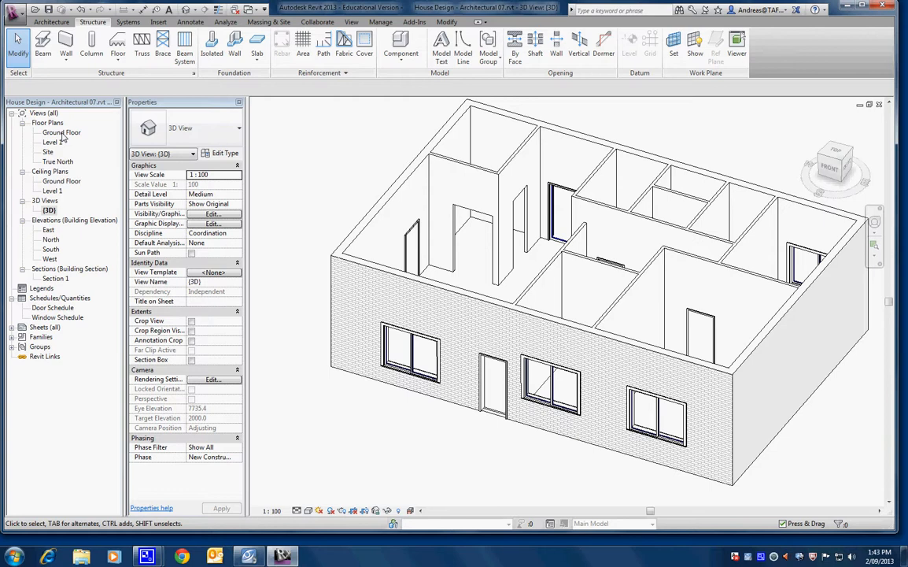
- Return to the Ground Floor plan and set its detail level to Fine
{"action": "double_click", "coordinate": [62, 133]}
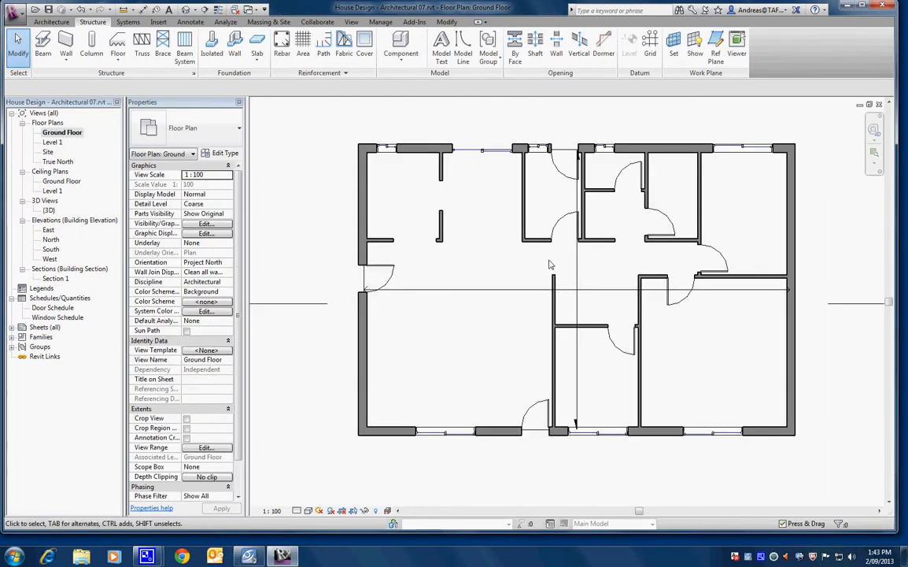
{"action": "left_click", "coordinate": [297, 511]}
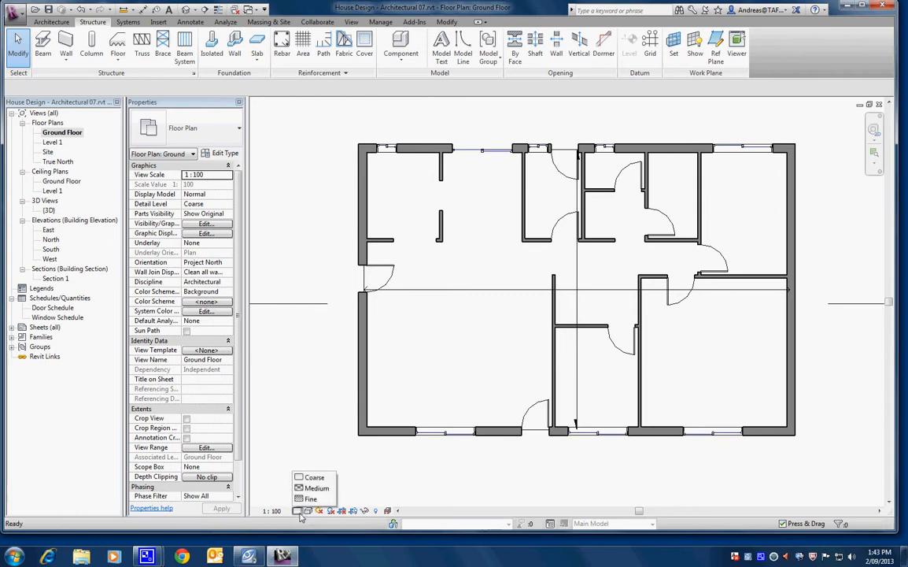
{"action": "left_click", "coordinate": [310, 499]}
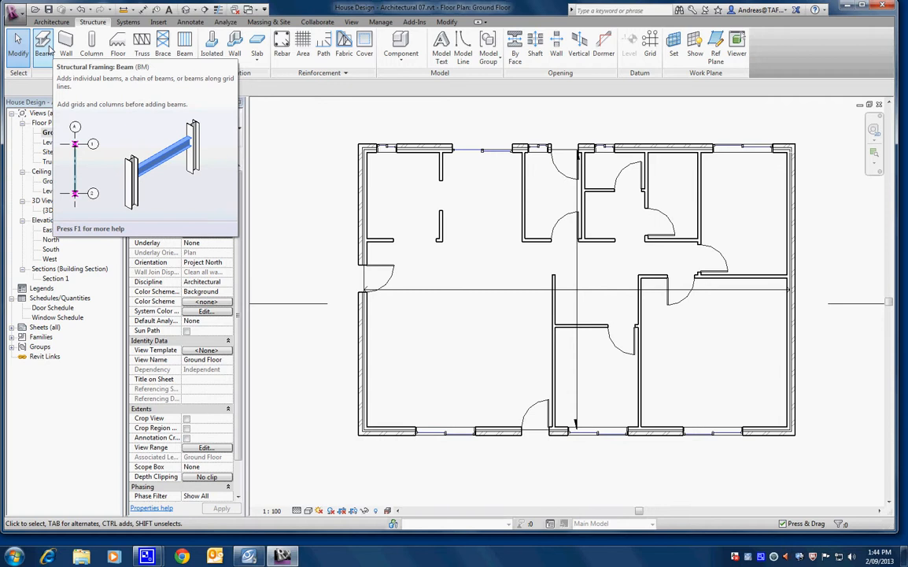
- Start a structural beam, check the loaded beam types, and browse for a family in Australia > Structure > International Metric Library
{"action": "left_click", "coordinate": [47, 49]}
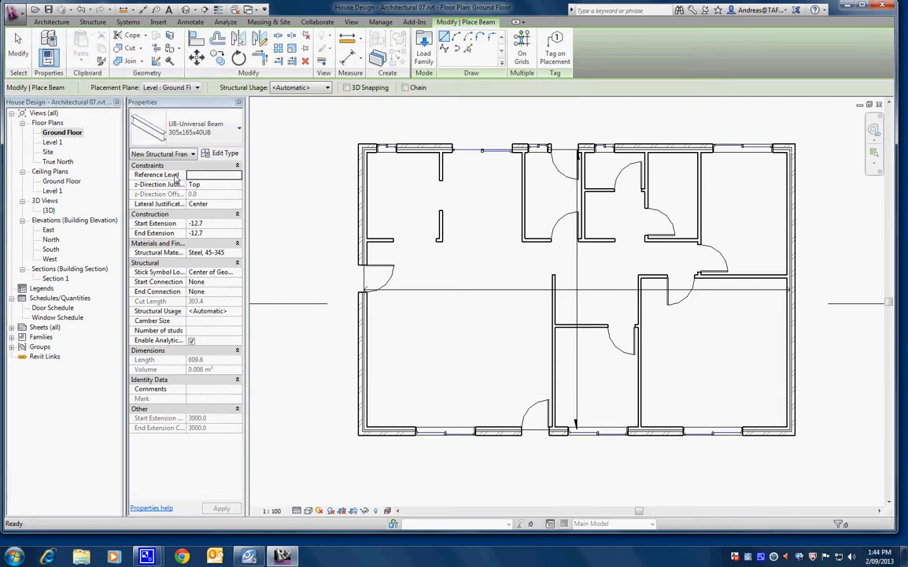
{"action": "left_click", "coordinate": [213, 139]}
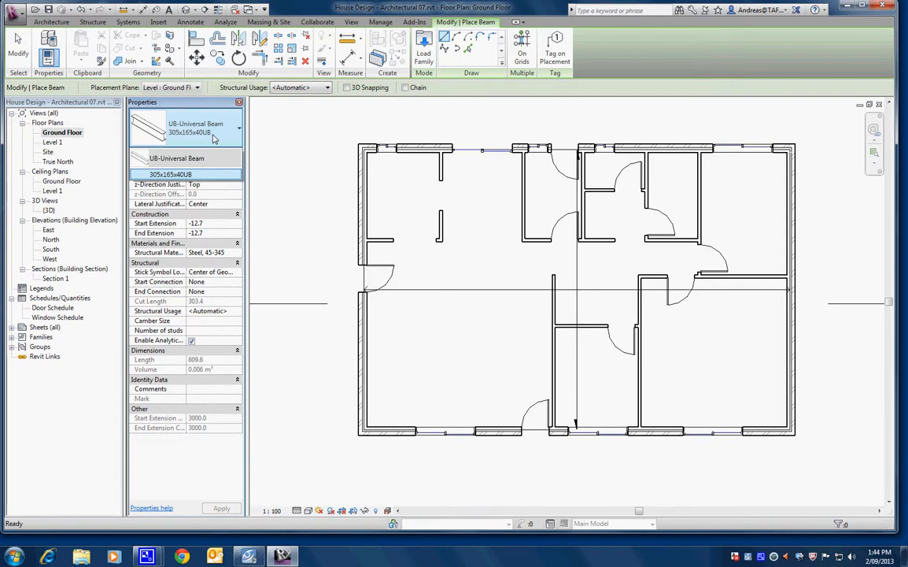
{"action": "left_click", "coordinate": [212, 139]}
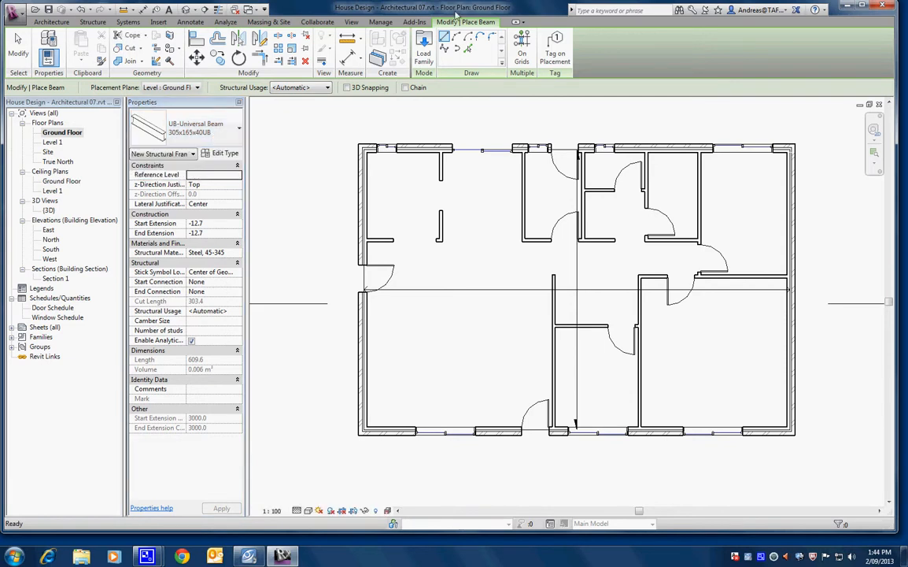
{"action": "left_click", "coordinate": [423, 57]}
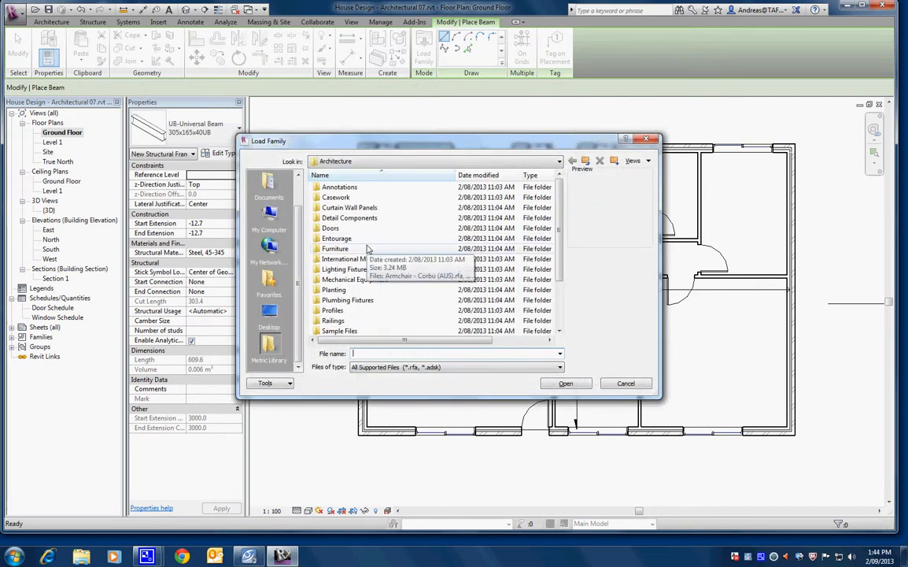
{"action": "left_click", "coordinate": [355, 162]}
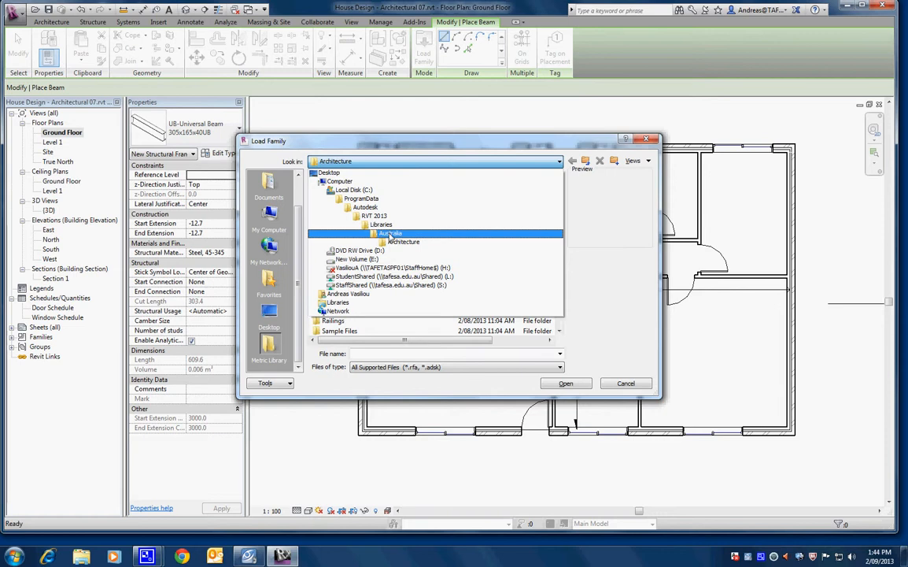
{"action": "left_click", "coordinate": [391, 235]}
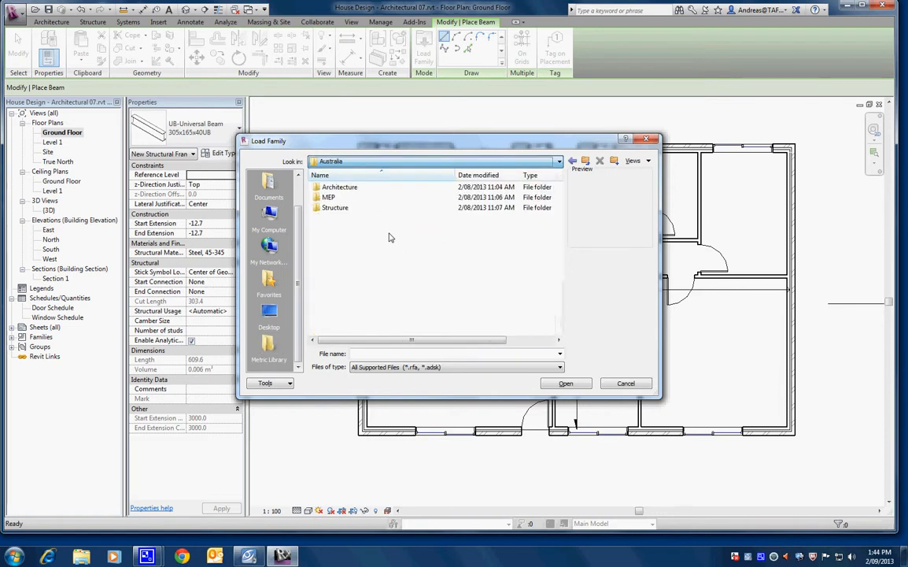
{"action": "double_click", "coordinate": [337, 207]}
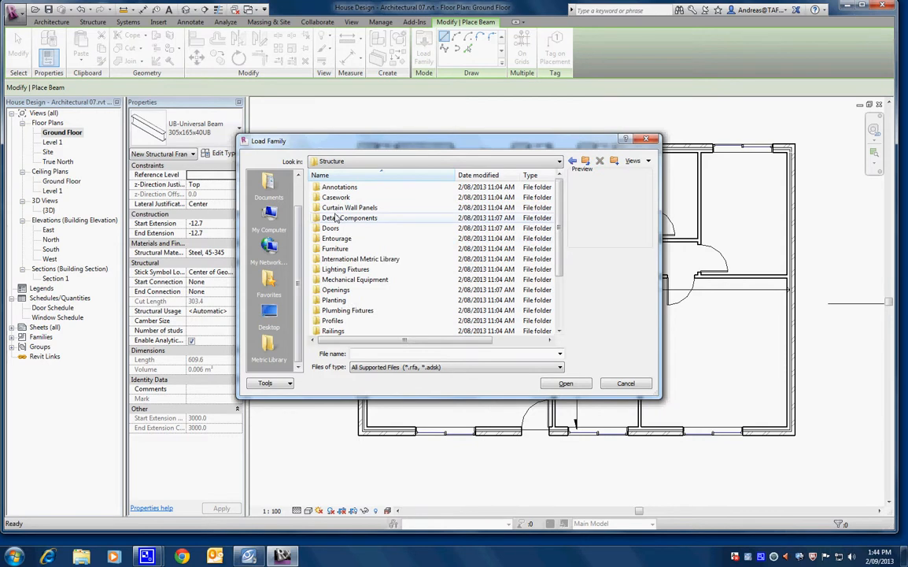
{"action": "double_click", "coordinate": [349, 261]}
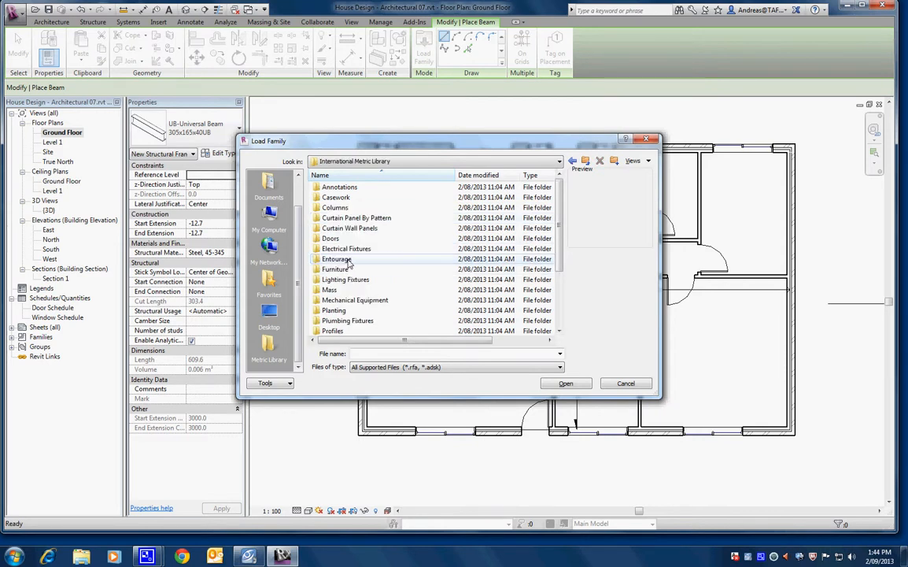
- Load M_Concrete-Rectangular Beam.rfa from the library's Structural > Framing > Concrete folder
{"action": "scroll", "coordinate": [349, 318], "scroll_direction": "down", "scroll_amount": 3}
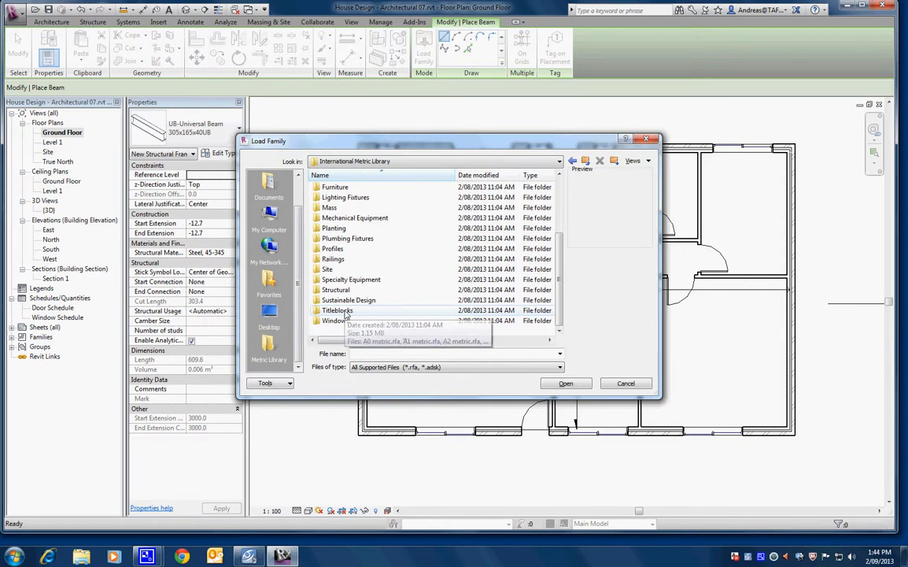
{"action": "double_click", "coordinate": [342, 290]}
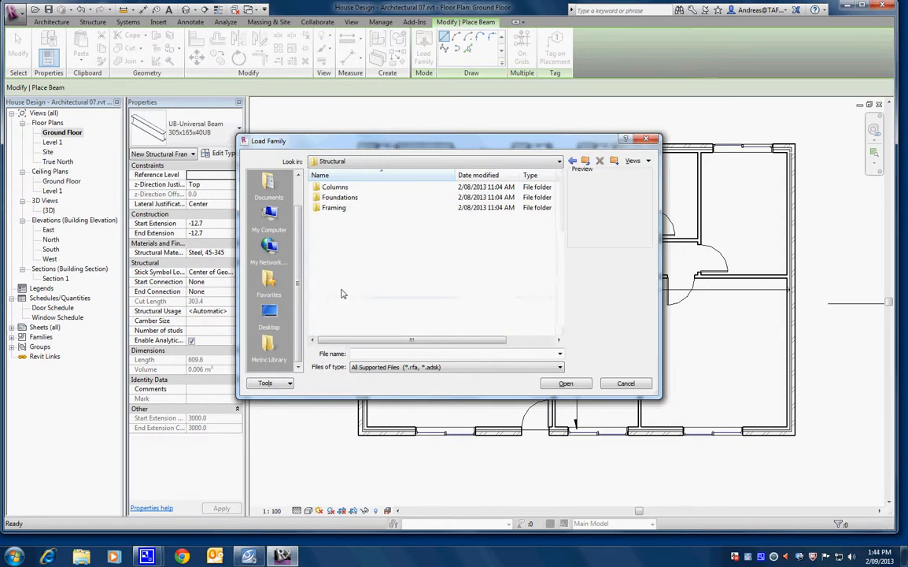
{"action": "double_click", "coordinate": [334, 207]}
{"action": "double_click", "coordinate": [332, 187]}
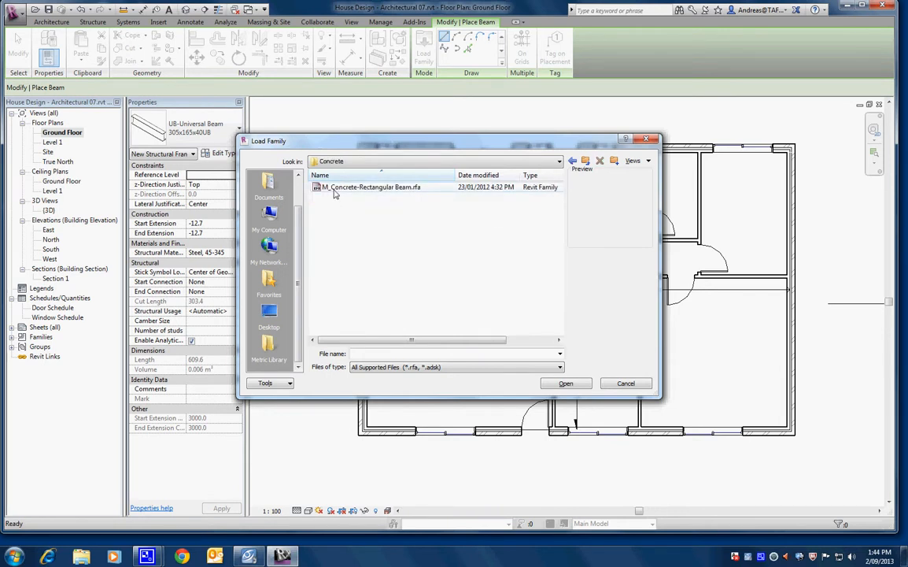
{"action": "left_click", "coordinate": [334, 189]}
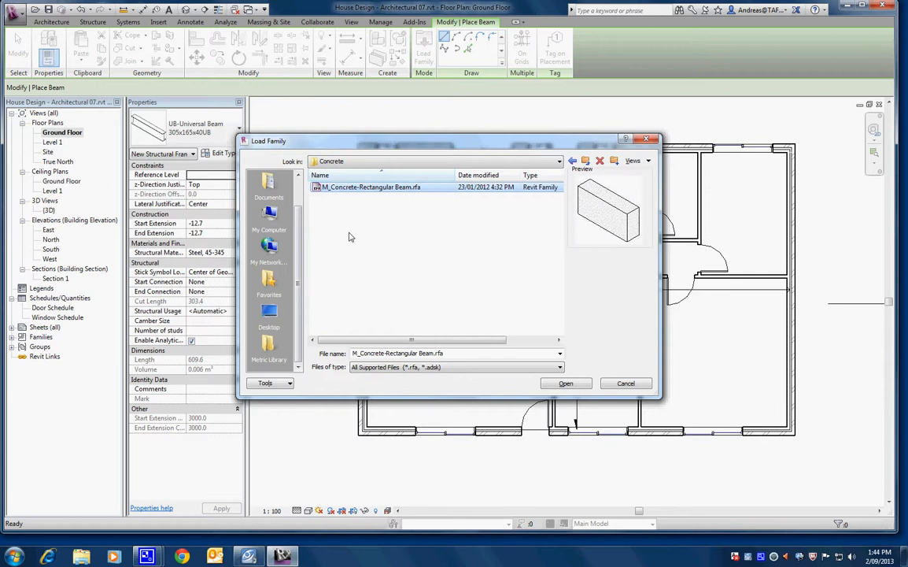
{"action": "left_click", "coordinate": [564, 384]}
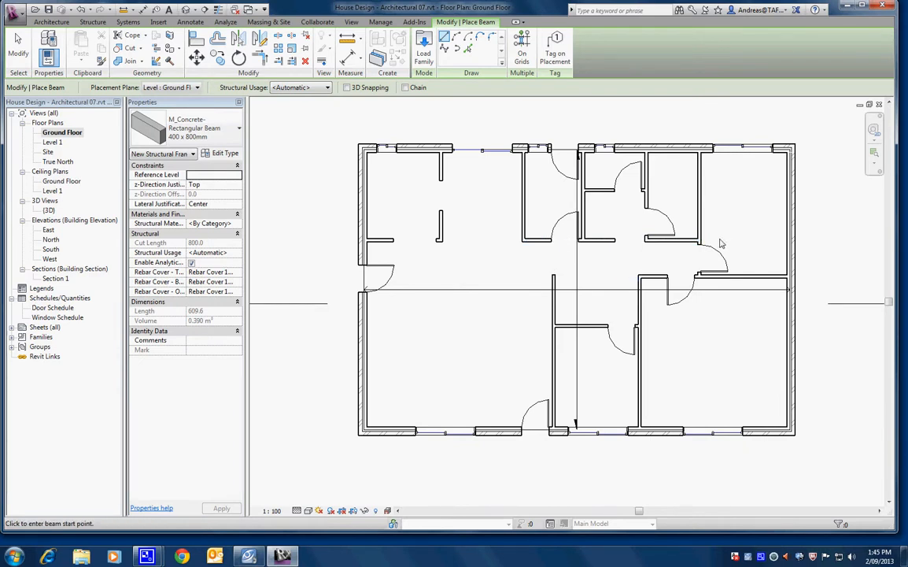
- Duplicate the 400 x 800mm concrete beam type under the name "350 (w) x470 (d) mm"
{"action": "left_click", "coordinate": [221, 153]}
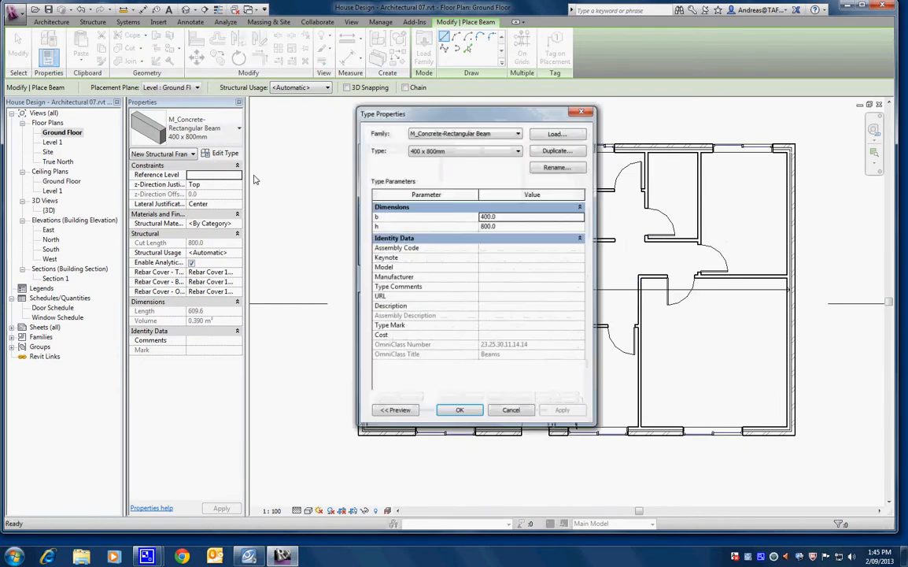
{"action": "left_click", "coordinate": [557, 150]}
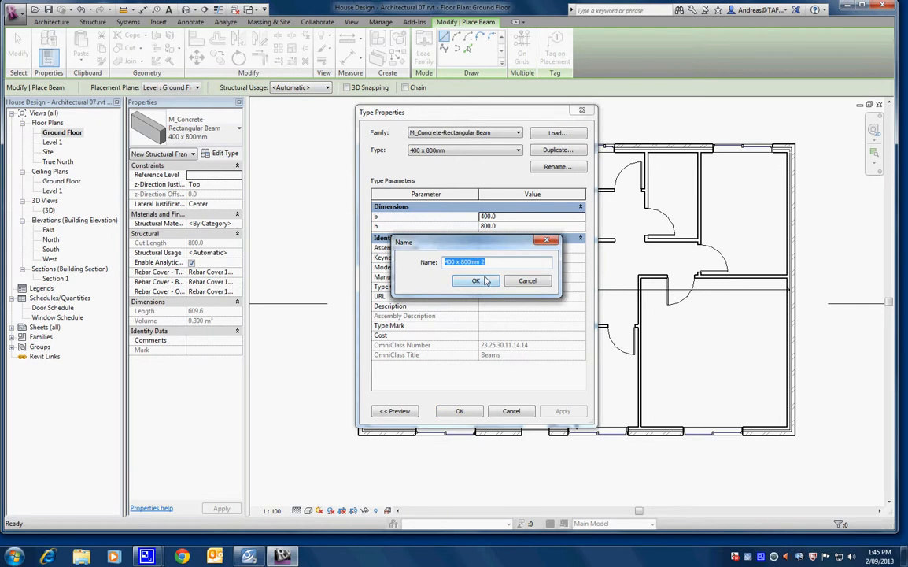
{"action": "left_click_drag", "start_coordinate": [454, 266], "coordinate": [413, 261]}
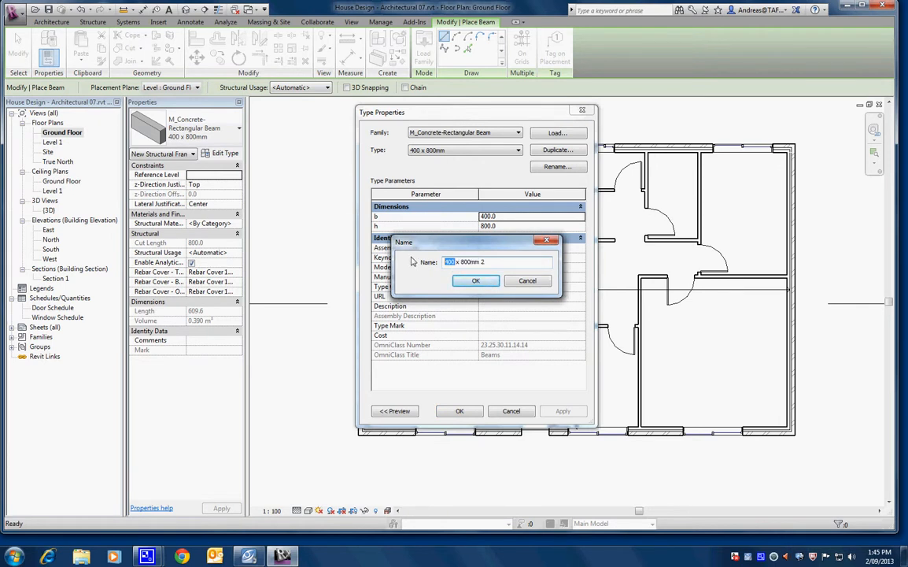
{"action": "type", "text": "350 (w)"}
{"action": "left_click_drag", "start_coordinate": [470, 262], "coordinate": [480, 262]}
{"action": "type", "text": "4"}
{"action": "type", "text": "0"}
{"action": "type", "text": "0"}
{"action": "type", "text": " (d)"}
{"action": "left_click", "coordinate": [511, 266]}
{"action": "key", "text": "BackSpace"}
{"action": "key", "text": "BackSpace"}
{"action": "left_click", "coordinate": [475, 281]}
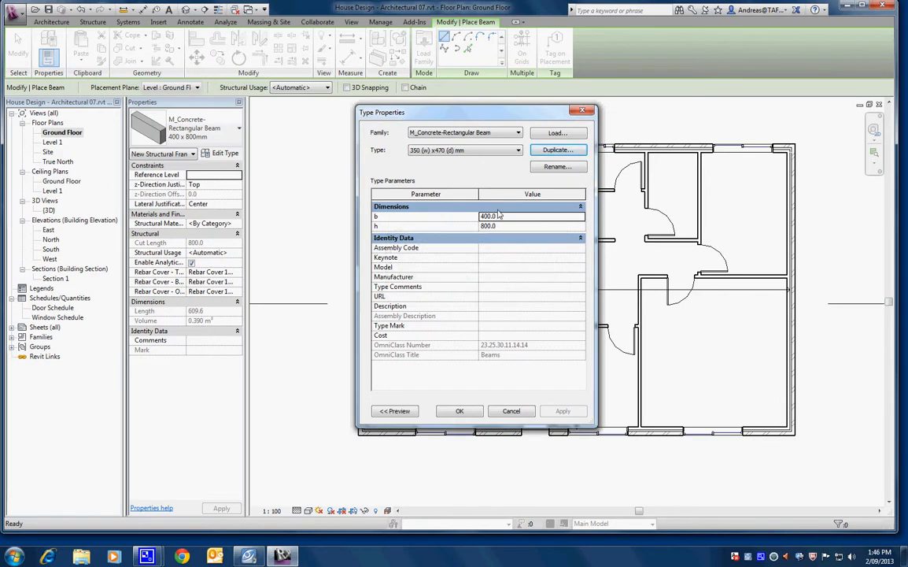
- Set the duplicated beam type's width b to 350 and depth h to 470, and accept the type properties
{"action": "left_click", "coordinate": [505, 217]}
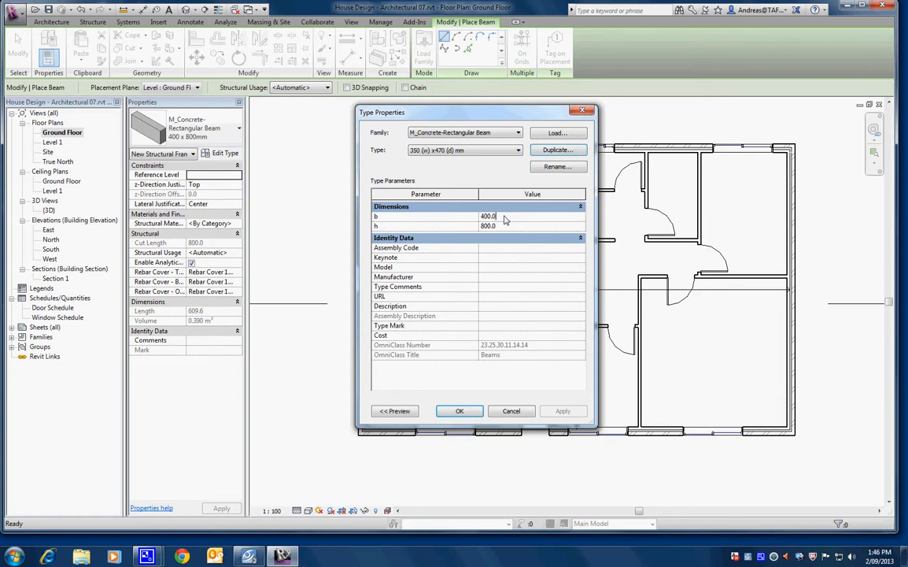
{"action": "left_click_drag", "start_coordinate": [505, 217], "coordinate": [480, 218]}
{"action": "type", "text": "350"}
{"action": "left_click", "coordinate": [507, 227]}
{"action": "type", "text": "470"}
{"action": "left_click", "coordinate": [461, 410]}
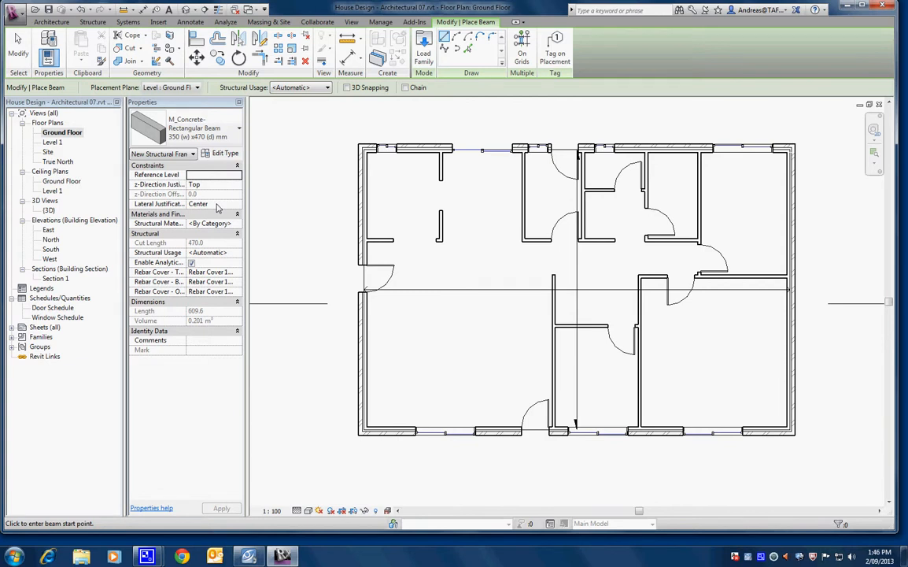
- Set the new beam's lateral justification to Side 1
{"action": "left_click", "coordinate": [218, 205]}
{"action": "left_click", "coordinate": [217, 204]}
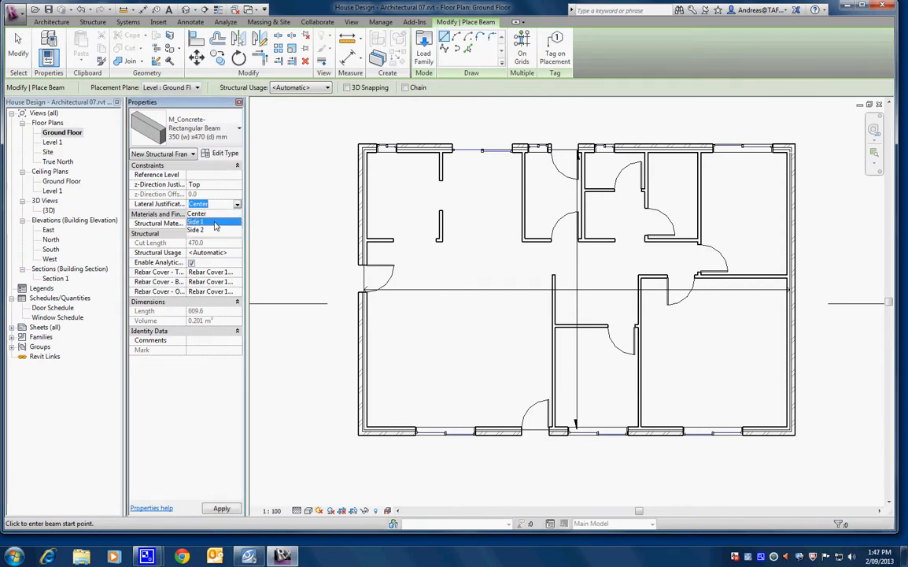
{"action": "left_click", "coordinate": [215, 225]}
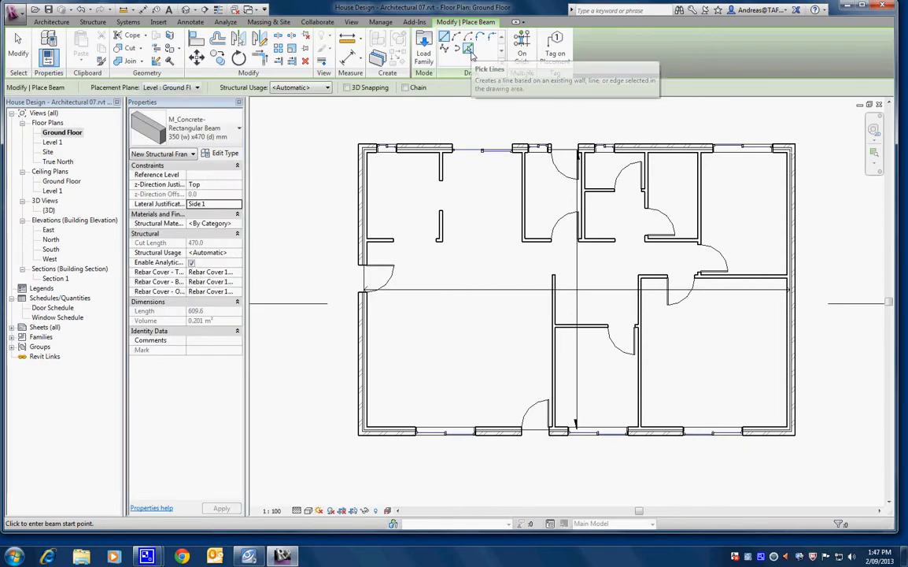
- Place edge beams around the house by picking the outer face lines of the exterior walls with Pick Lines
{"action": "left_click", "coordinate": [468, 49]}
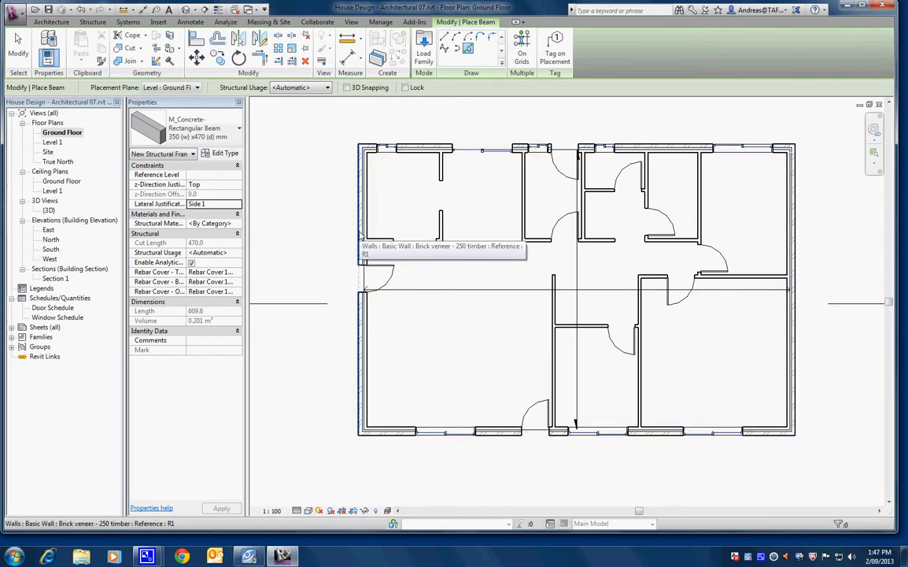
{"action": "left_click", "coordinate": [361, 235]}
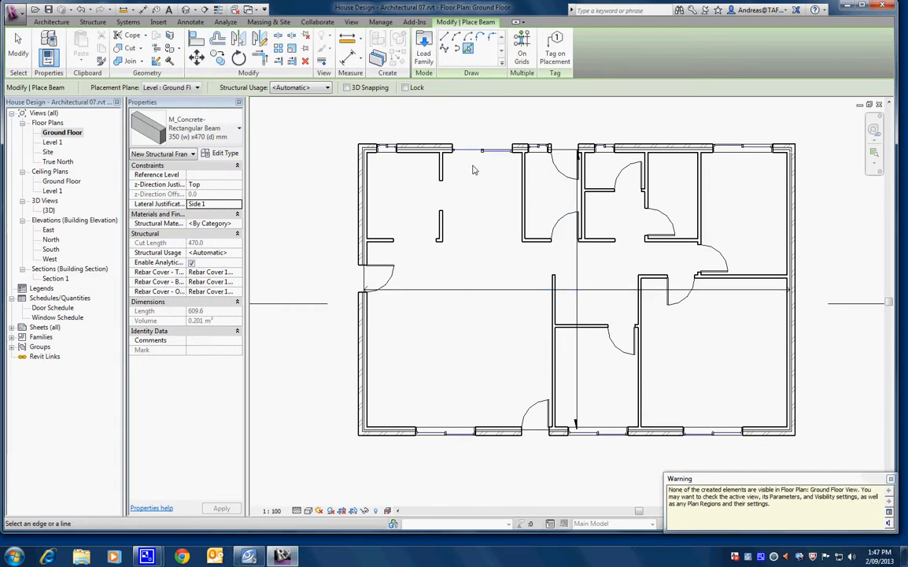
{"action": "left_click", "coordinate": [890, 479]}
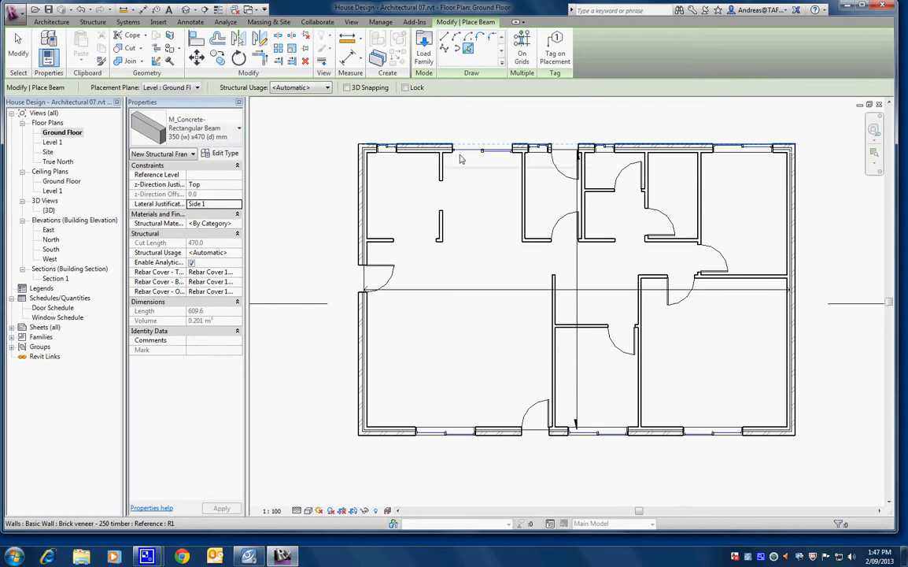
{"action": "left_click", "coordinate": [417, 145]}
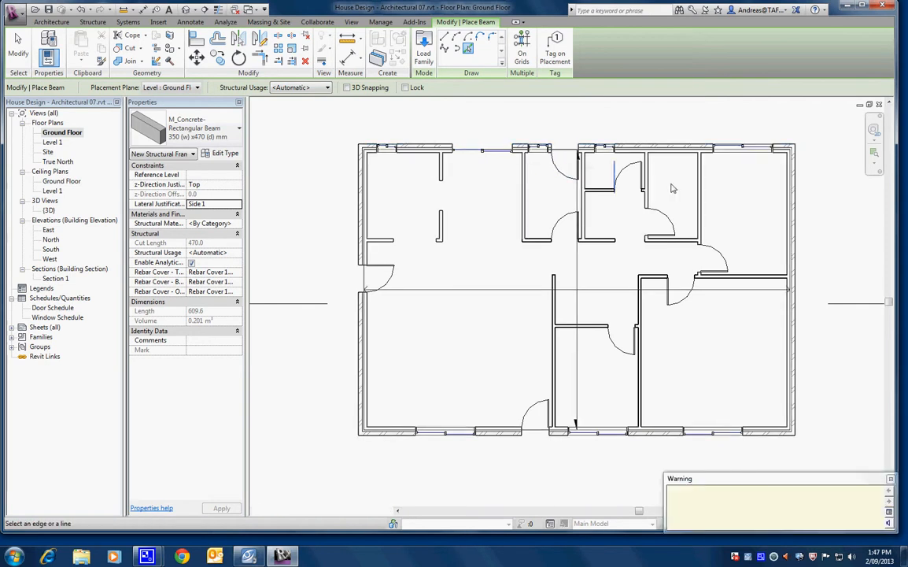
{"action": "left_click", "coordinate": [890, 479]}
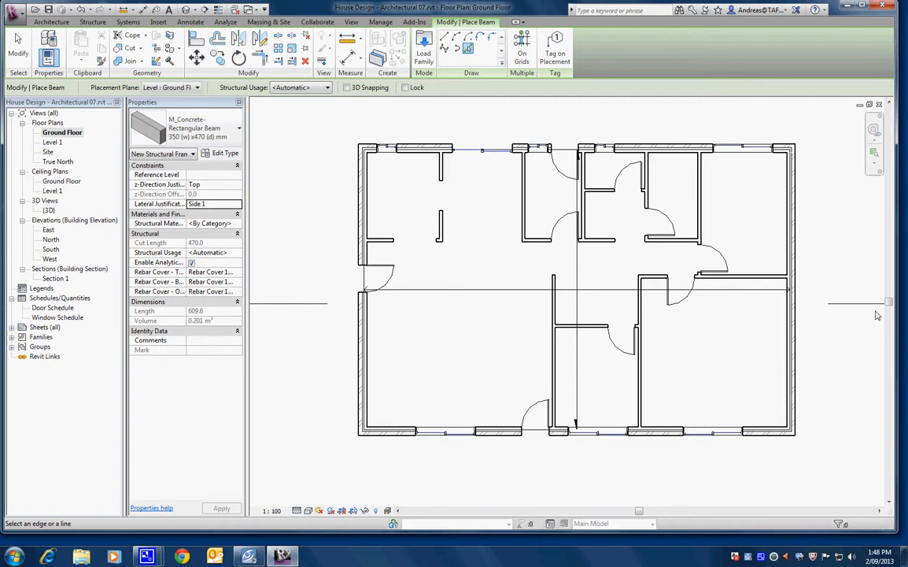
{"action": "left_click", "coordinate": [790, 388]}
{"action": "left_click", "coordinate": [844, 493]}
- Open the {3D} view and examine the edge beams under the slab from below and from the side
{"action": "left_click", "coordinate": [48, 210]}
{"action": "double_click", "coordinate": [48, 211]}
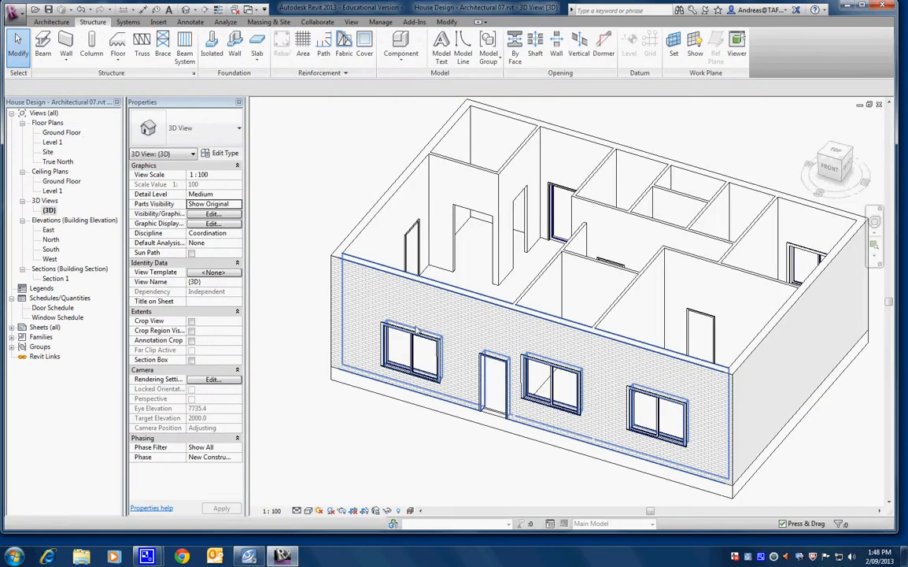
{"action": "middle_click_drag", "start_coordinate": [435, 411], "coordinate": [358, 338], "text": "shift"}
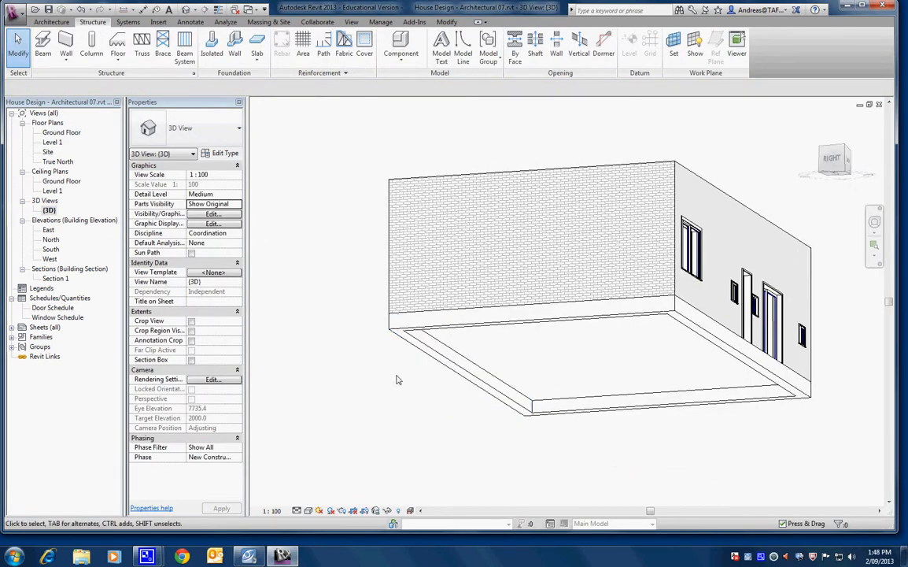
{"action": "middle_click_drag", "start_coordinate": [478, 370], "coordinate": [622, 476], "text": "shift"}
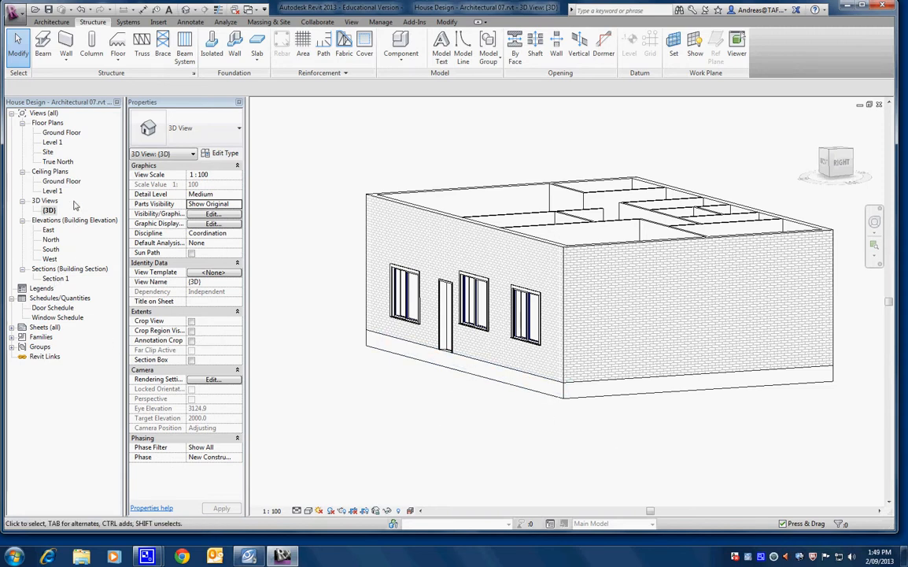
- In the Ground Floor plan, bring Section 1's west boundary in close to the house and reduce its far clip depth to about 5840 mm
{"action": "double_click", "coordinate": [57, 134]}
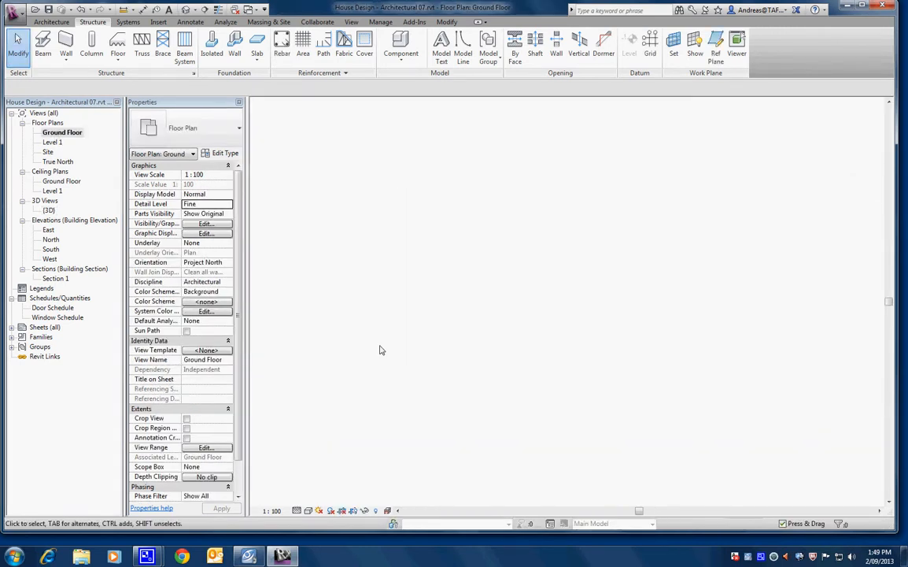
{"action": "scroll", "coordinate": [681, 299], "scroll_direction": "down", "scroll_amount": 3}
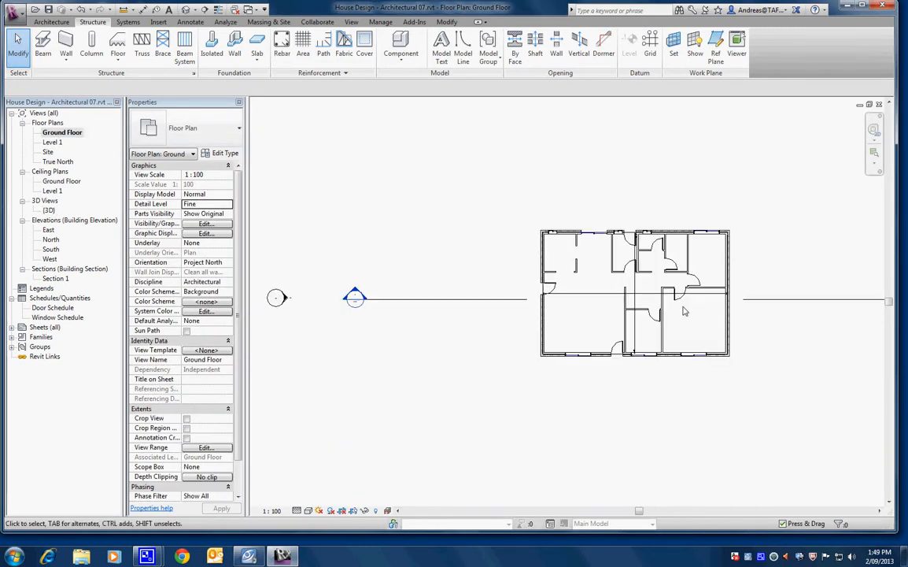
{"action": "left_click", "coordinate": [517, 303]}
{"action": "scroll", "coordinate": [517, 304], "scroll_direction": "down", "scroll_amount": 2}
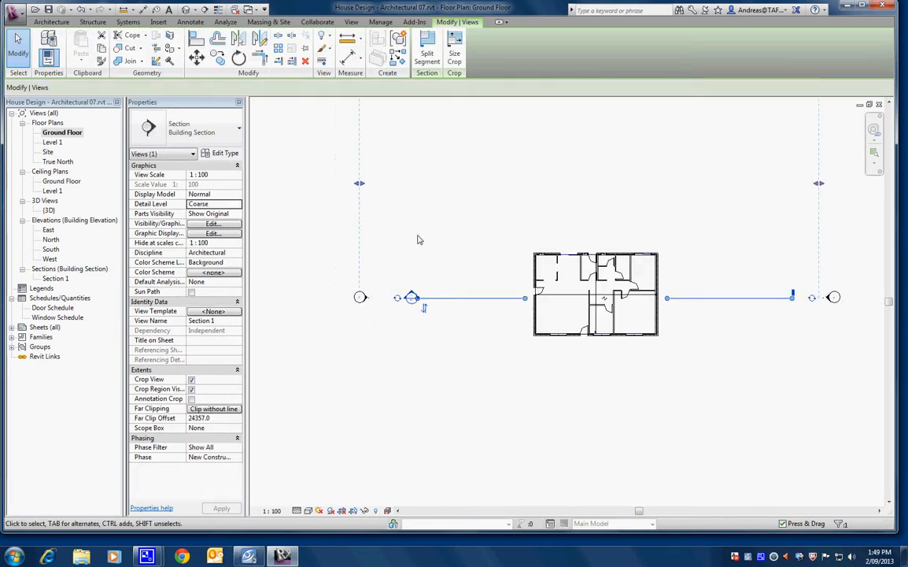
{"action": "scroll", "coordinate": [419, 240], "scroll_direction": "down", "scroll_amount": 2}
{"action": "middle_click_drag", "start_coordinate": [464, 256], "coordinate": [463, 329]}
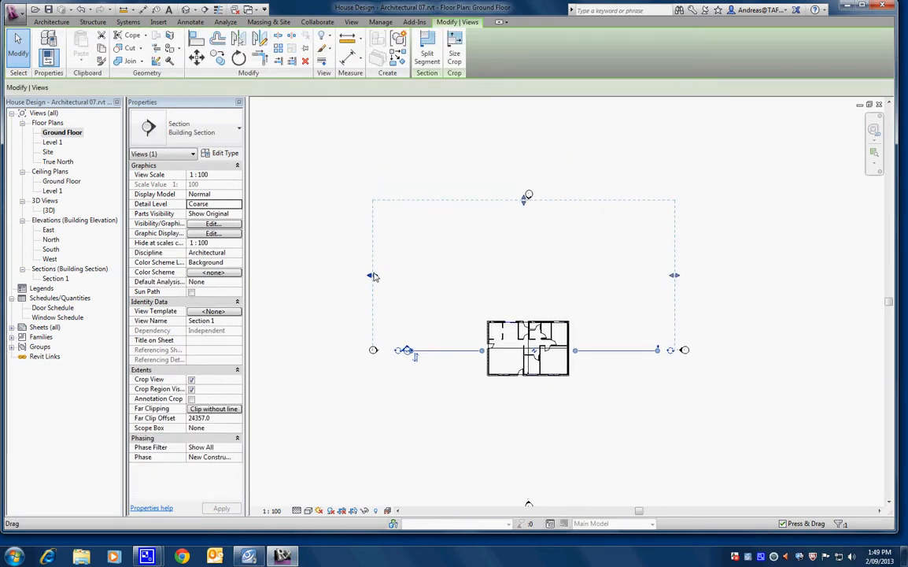
{"action": "left_click_drag", "start_coordinate": [375, 277], "coordinate": [480, 288]}
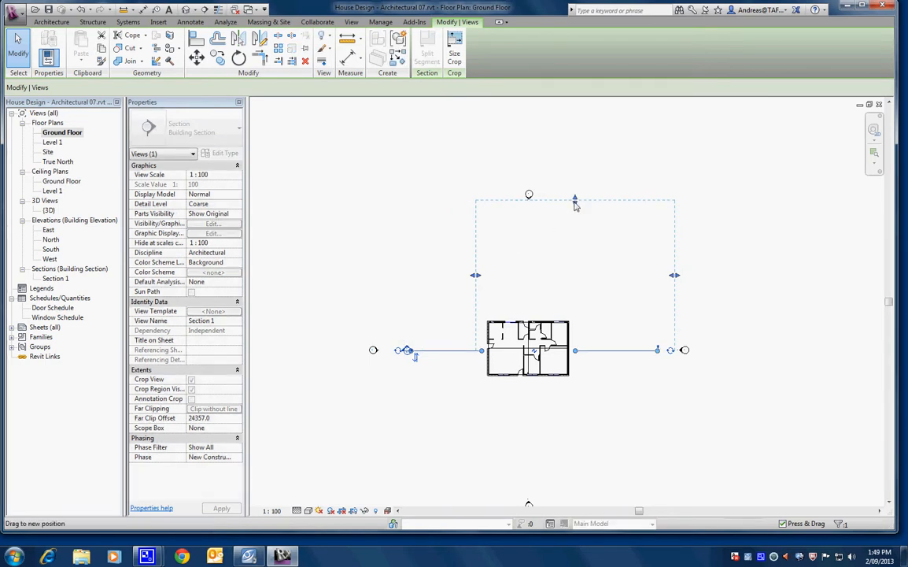
{"action": "left_click_drag", "start_coordinate": [575, 200], "coordinate": [576, 341]}
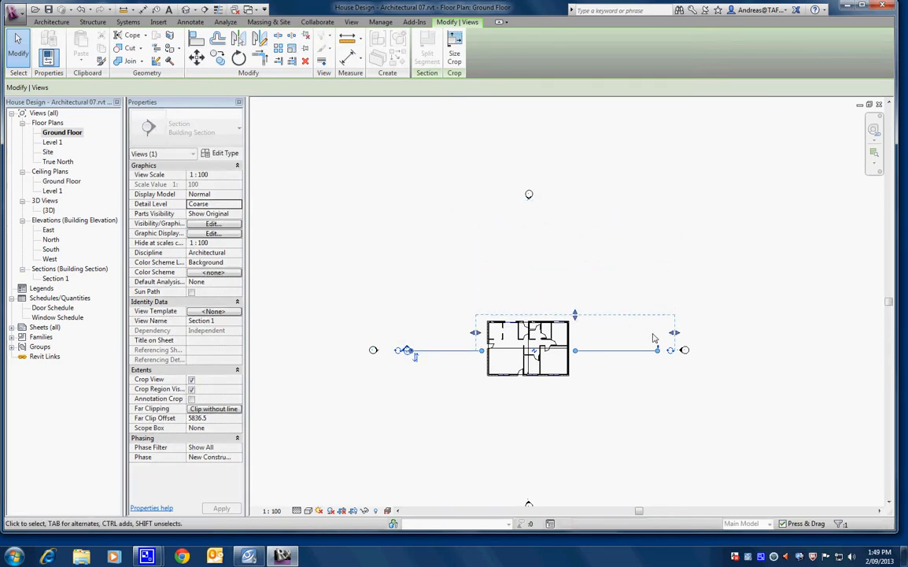
- Bring Section 1's east boundary in close to the house and shorten its section line at both ends to just outside the walls
{"action": "left_click_drag", "start_coordinate": [674, 337], "coordinate": [577, 337]}
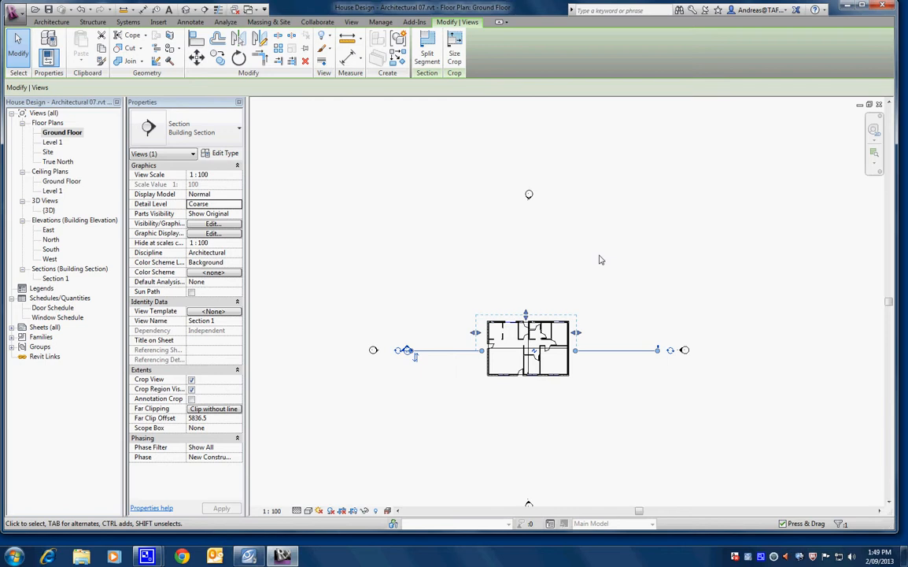
{"action": "left_click", "coordinate": [659, 354]}
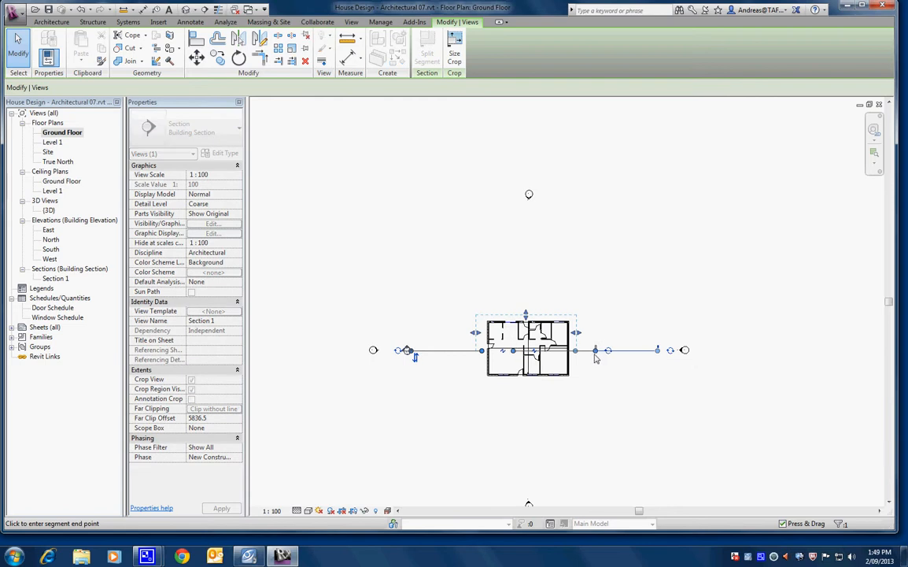
{"action": "left_click", "coordinate": [586, 358]}
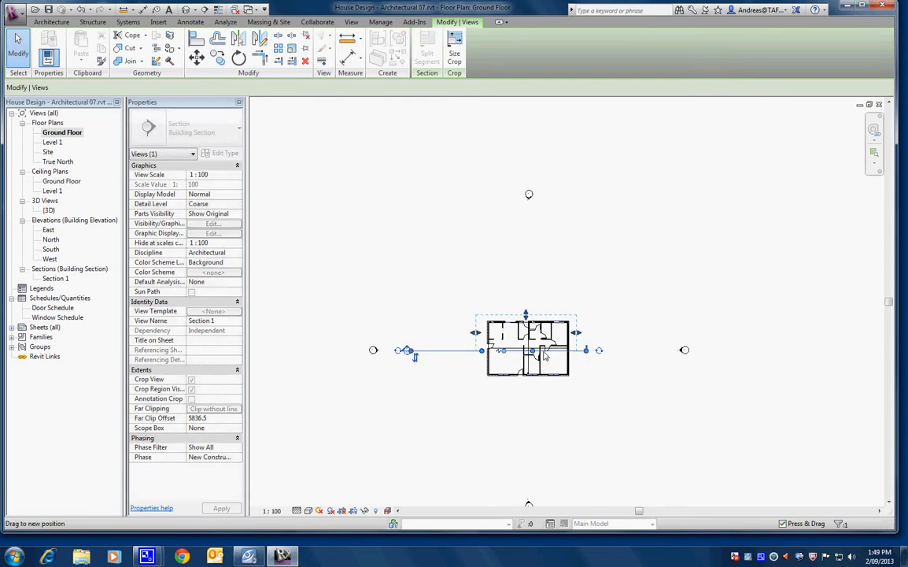
{"action": "left_click", "coordinate": [410, 354]}
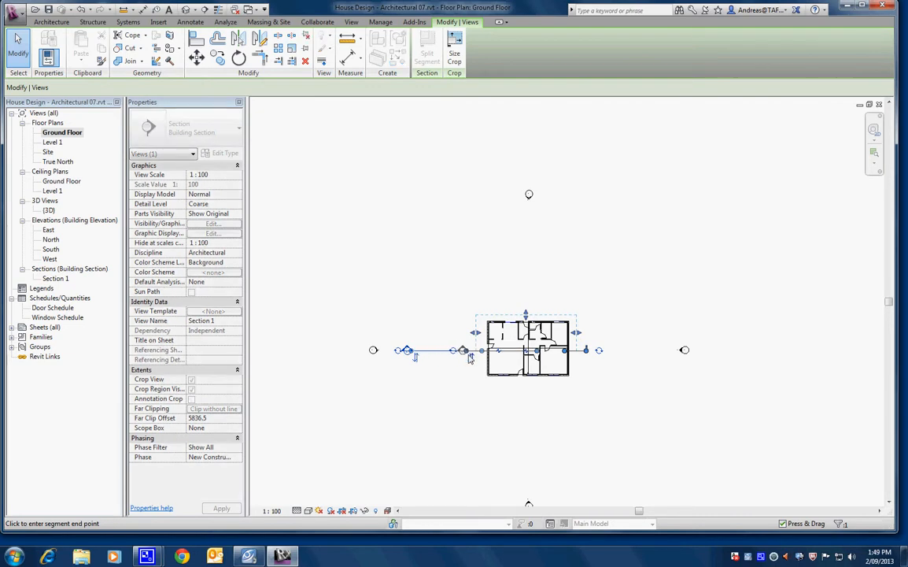
{"action": "left_click_drag", "start_coordinate": [540, 351], "coordinate": [498, 352]}
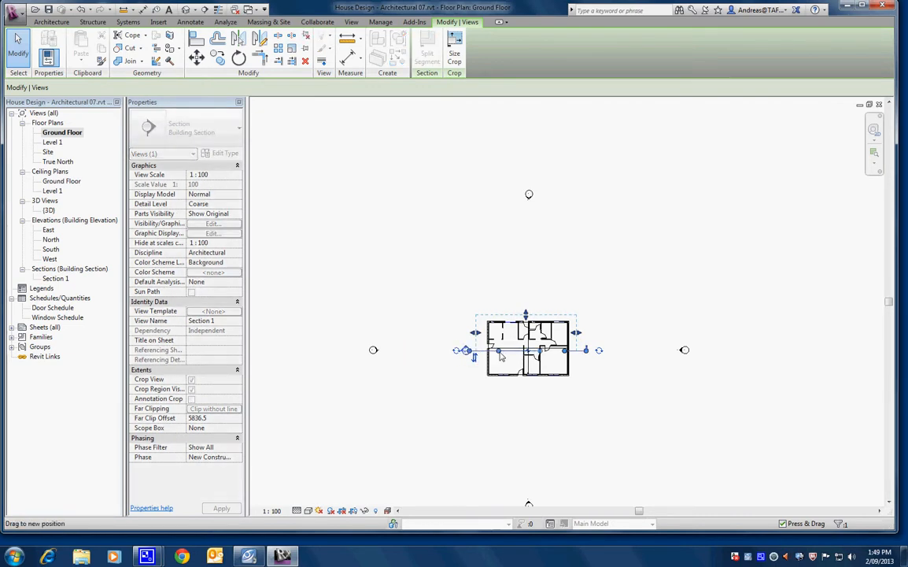
- Move the east elevation marker in close to the house
{"action": "left_click", "coordinate": [685, 351]}
{"action": "left_click_drag", "start_coordinate": [686, 355], "coordinate": [606, 355]}
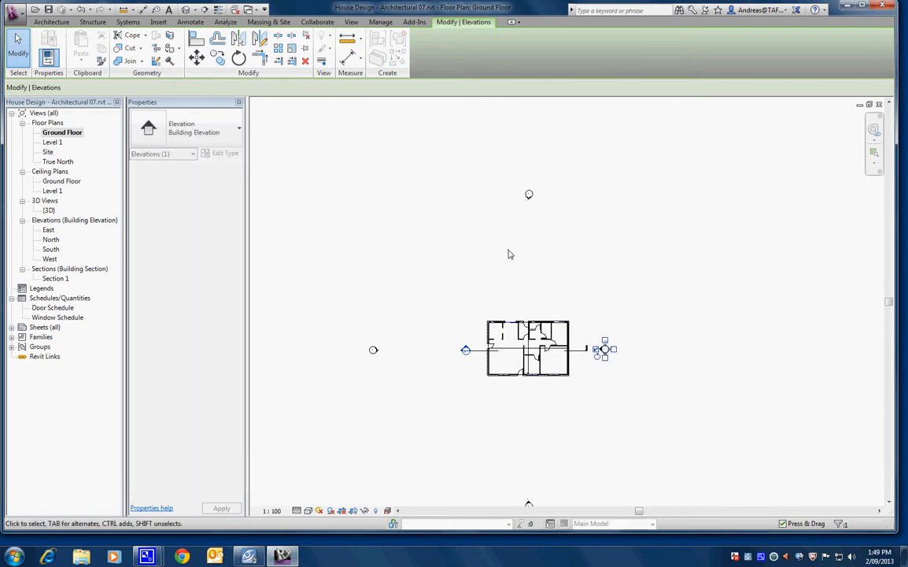
{"action": "scroll", "coordinate": [476, 362], "scroll_direction": "up", "scroll_amount": 1}
{"action": "right_click", "coordinate": [487, 358]}
{"action": "left_click", "coordinate": [548, 132]}
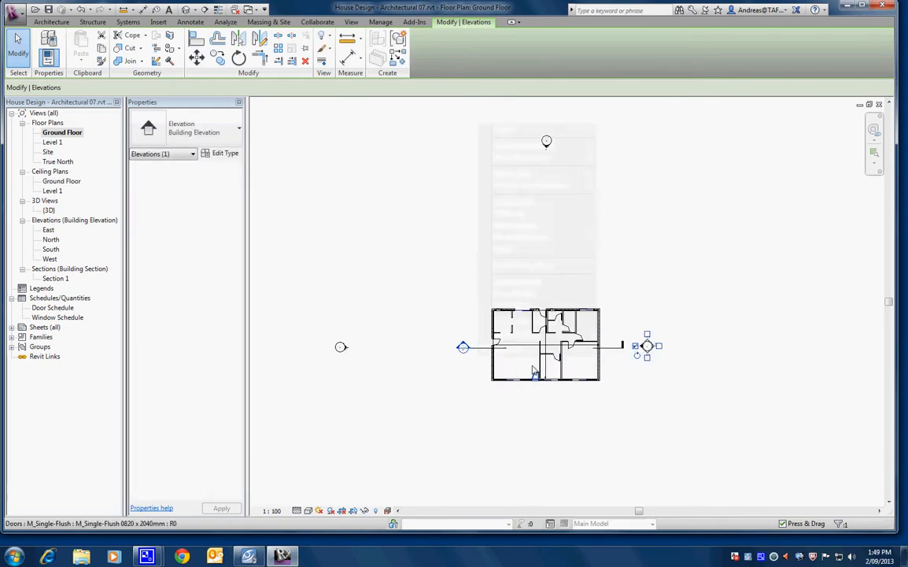
- Shift the Section 1 line slightly north, clear of the west exterior door, and reduce its far clip offset to about 4227 mm
{"action": "scroll", "coordinate": [487, 350], "scroll_direction": "up", "scroll_amount": 2}
{"action": "left_click", "coordinate": [487, 349]}
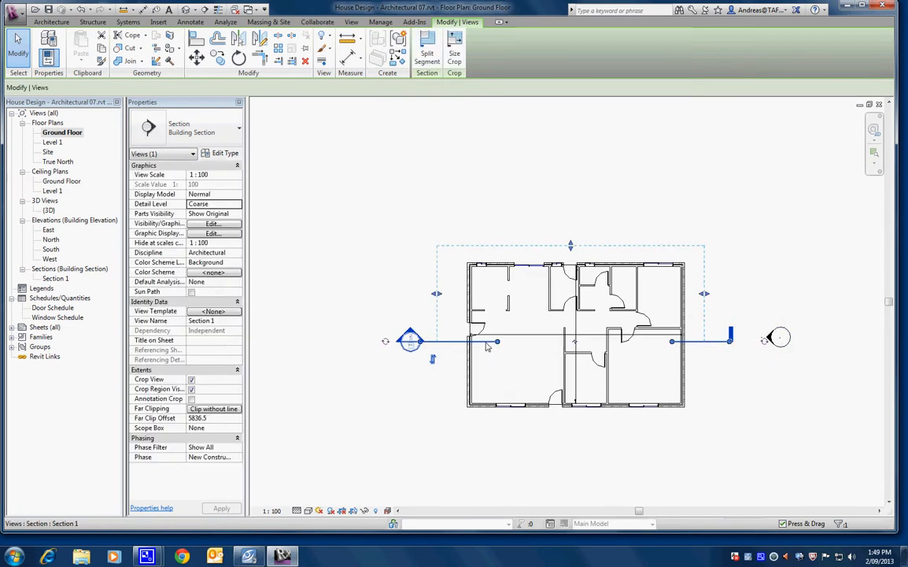
{"action": "left_click_drag", "start_coordinate": [487, 346], "coordinate": [488, 319]}
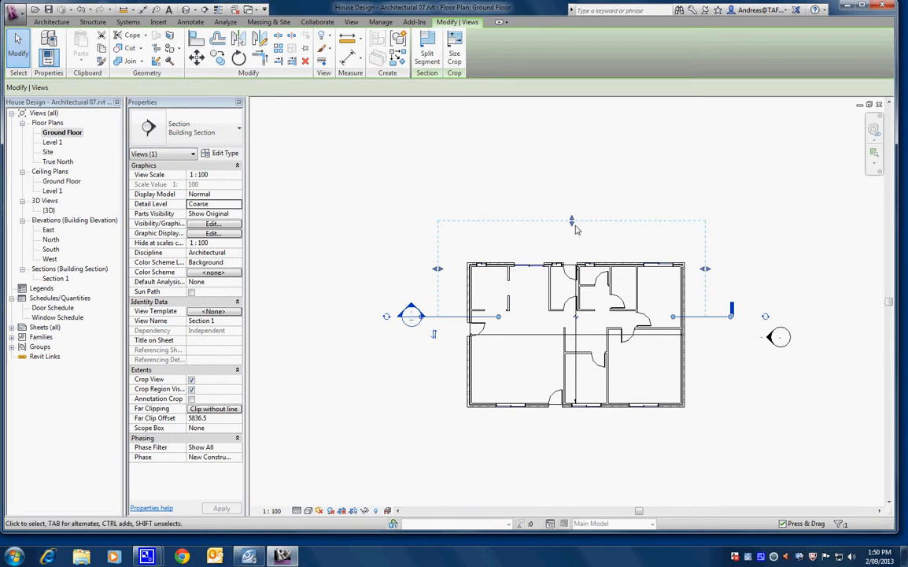
{"action": "left_click_drag", "start_coordinate": [573, 222], "coordinate": [574, 250]}
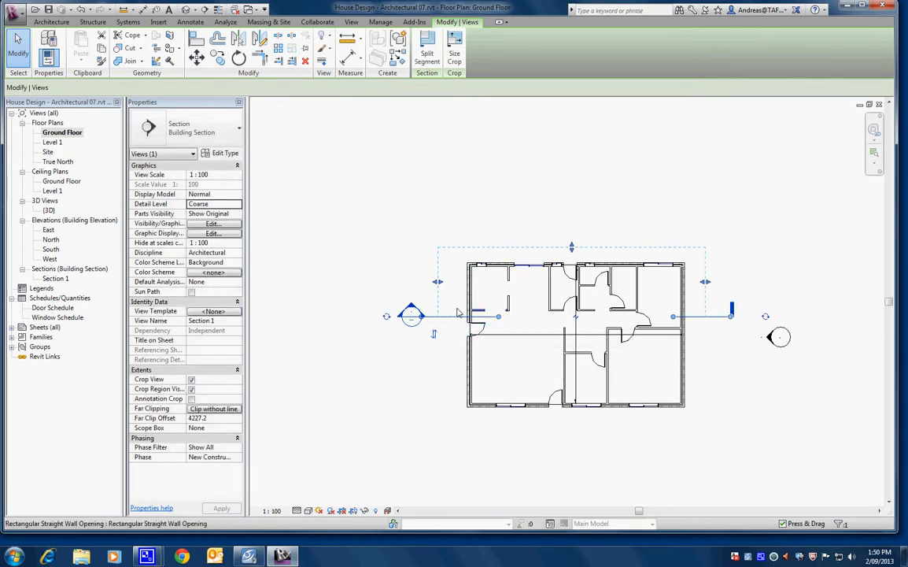
- Open the Section 1 view from its marker in the plan and set the view's detail level to Fine
{"action": "right_click", "coordinate": [405, 314]}
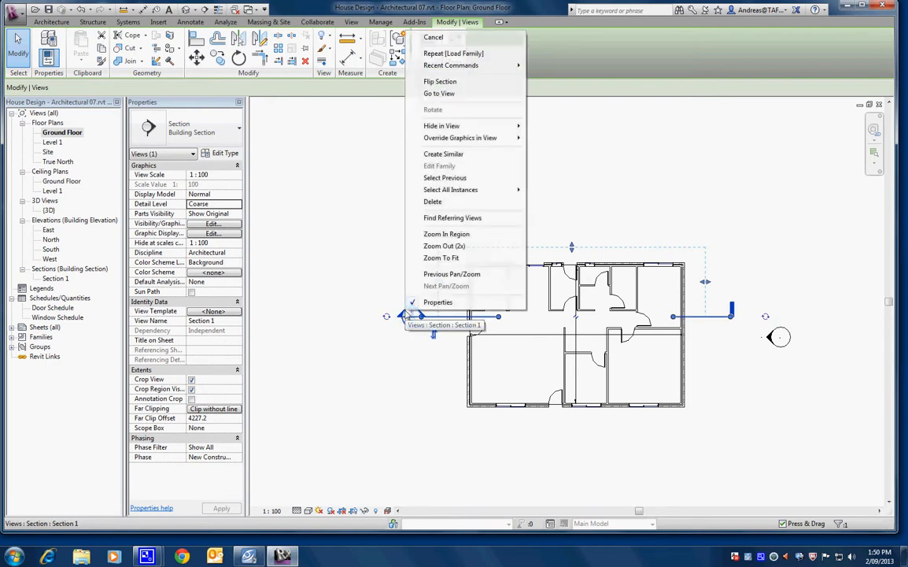
{"action": "left_click", "coordinate": [442, 93]}
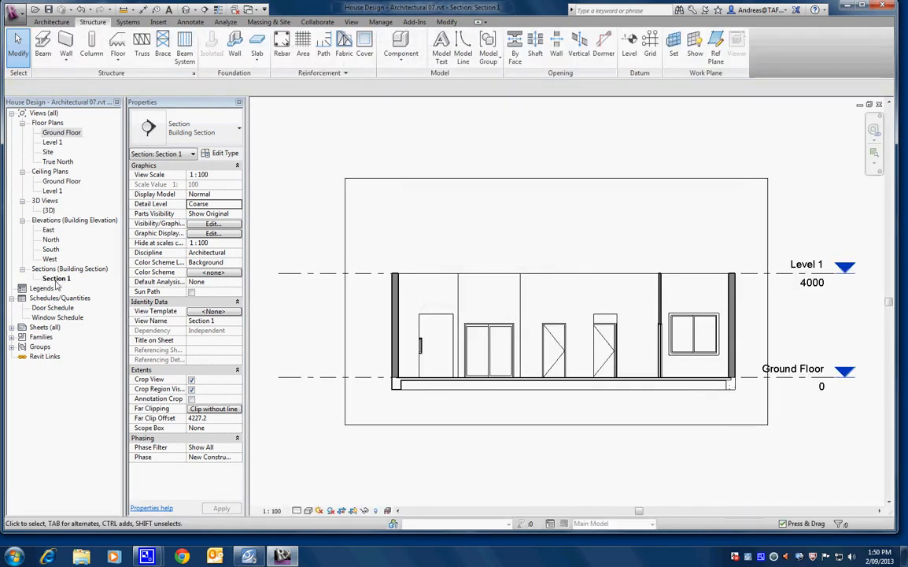
{"action": "left_click", "coordinate": [296, 510]}
{"action": "left_click", "coordinate": [309, 499]}
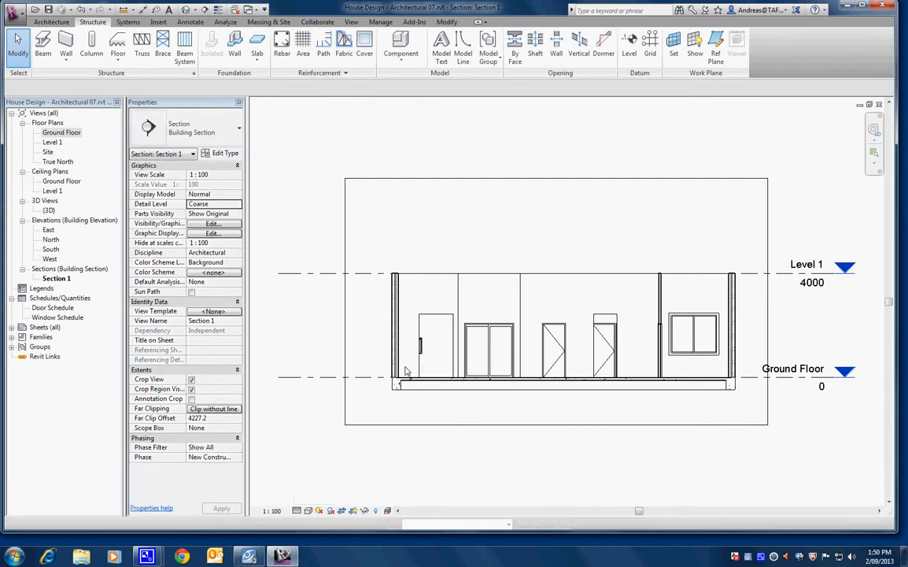
- Turn on Thin Lines and examine the junction of the west wall, slab and edge beam in the section
{"action": "scroll", "coordinate": [396, 381], "scroll_direction": "up", "scroll_amount": 4}
{"action": "scroll", "coordinate": [396, 380], "scroll_direction": "up", "scroll_amount": 5}
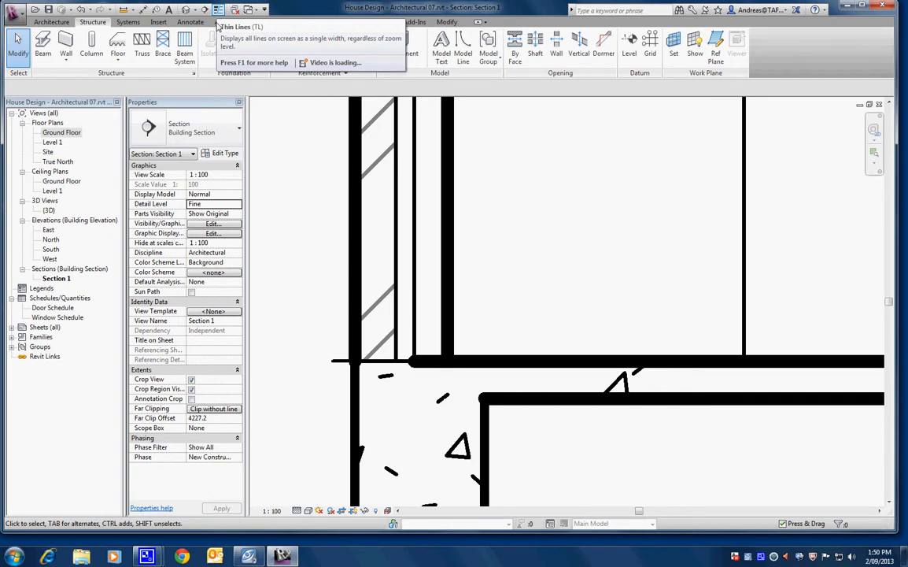
{"action": "left_click", "coordinate": [218, 9]}
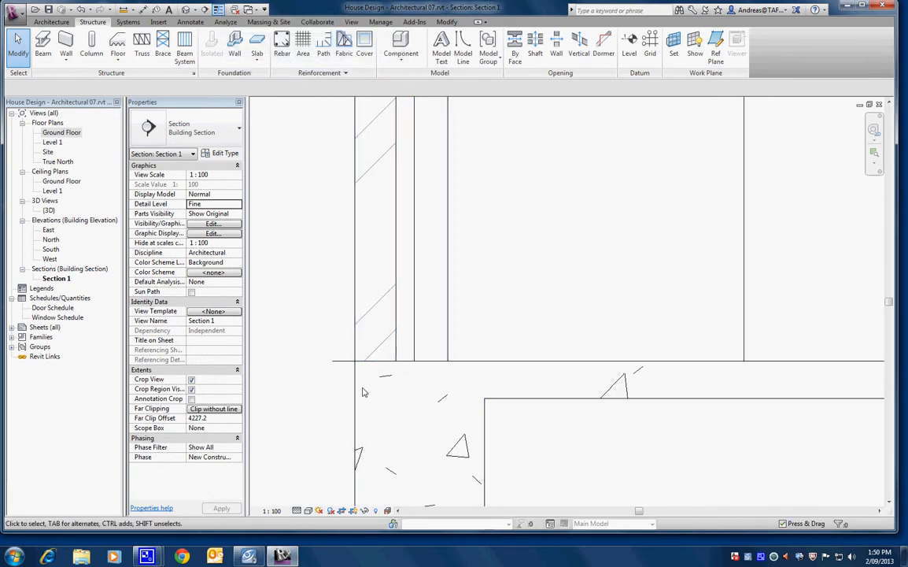
{"action": "scroll", "coordinate": [362, 390], "scroll_direction": "down", "scroll_amount": 2}
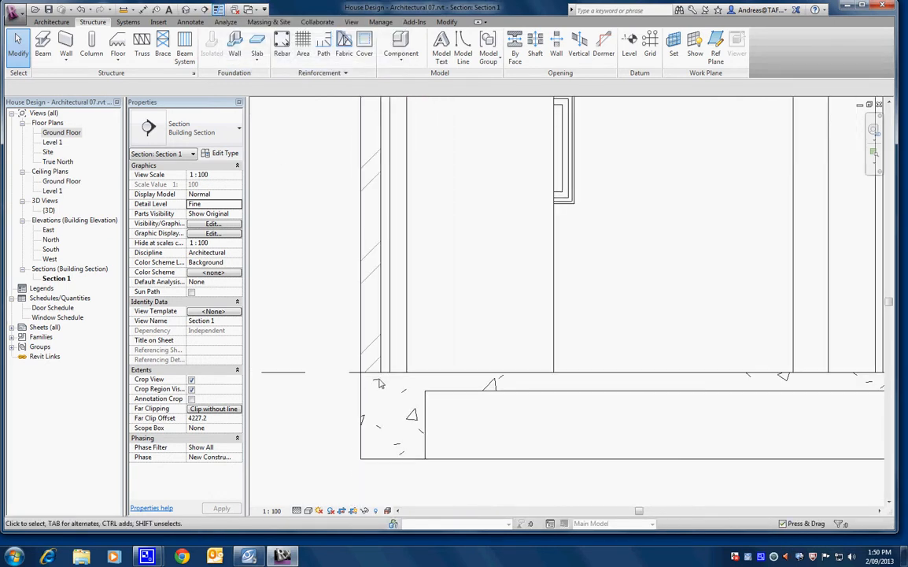
{"action": "scroll", "coordinate": [366, 410], "scroll_direction": "down", "scroll_amount": 3}
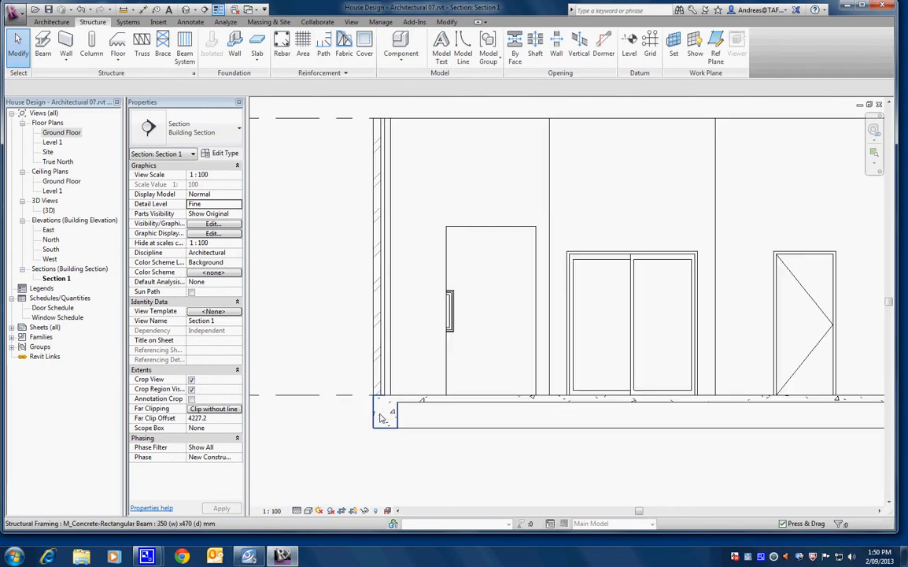
{"action": "scroll", "coordinate": [386, 424], "scroll_direction": "down", "scroll_amount": 3}
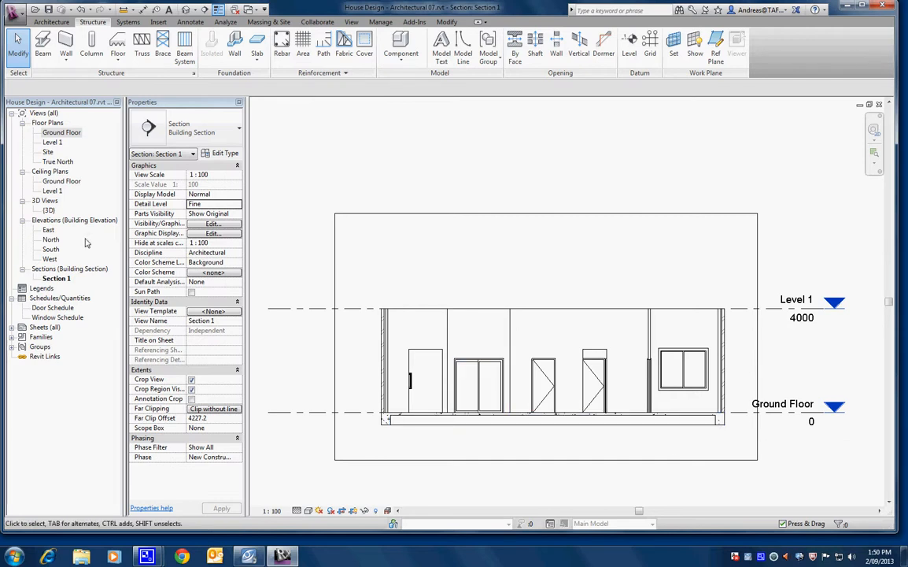
{"action": "double_click", "coordinate": [50, 133]}
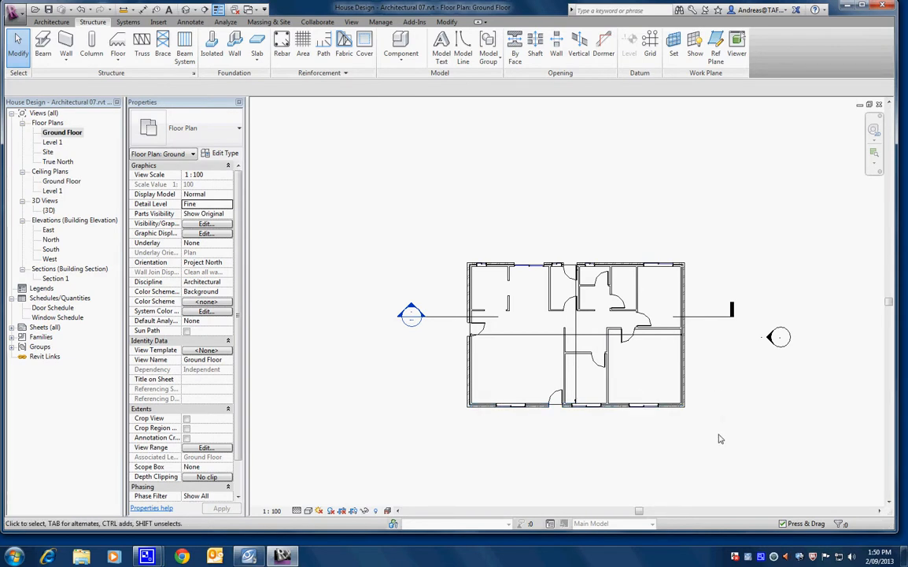
{"action": "left_click_drag", "start_coordinate": [718, 433], "coordinate": [453, 238]}
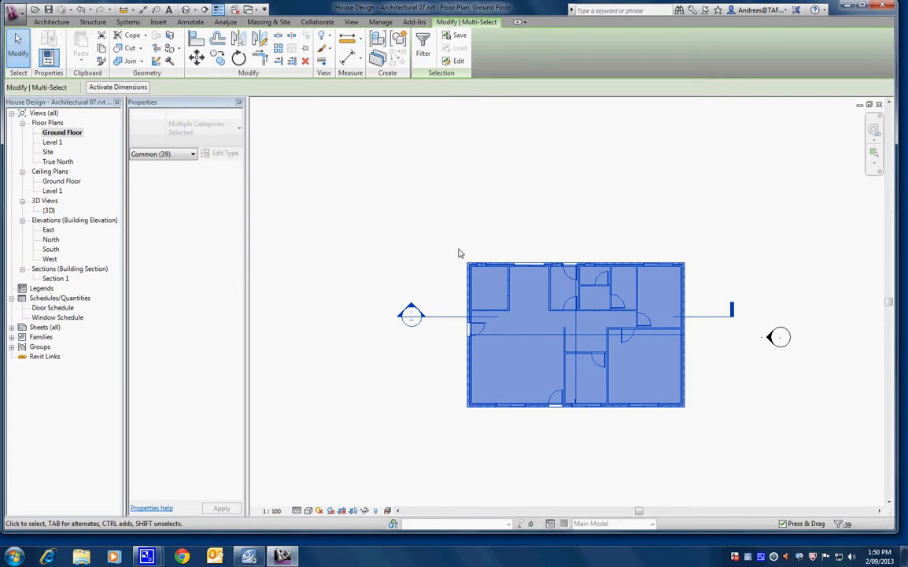
{"action": "left_click", "coordinate": [844, 523]}
{"action": "left_click", "coordinate": [337, 292]}
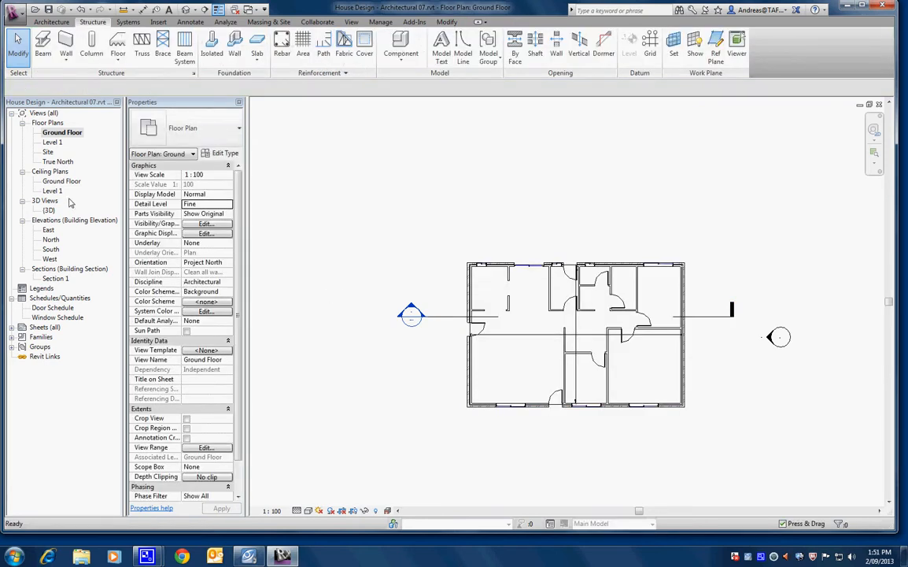
- In the {3D} view, select the whole house and filter the selection down to Structural Framing (Other) only
{"action": "double_click", "coordinate": [48, 211]}
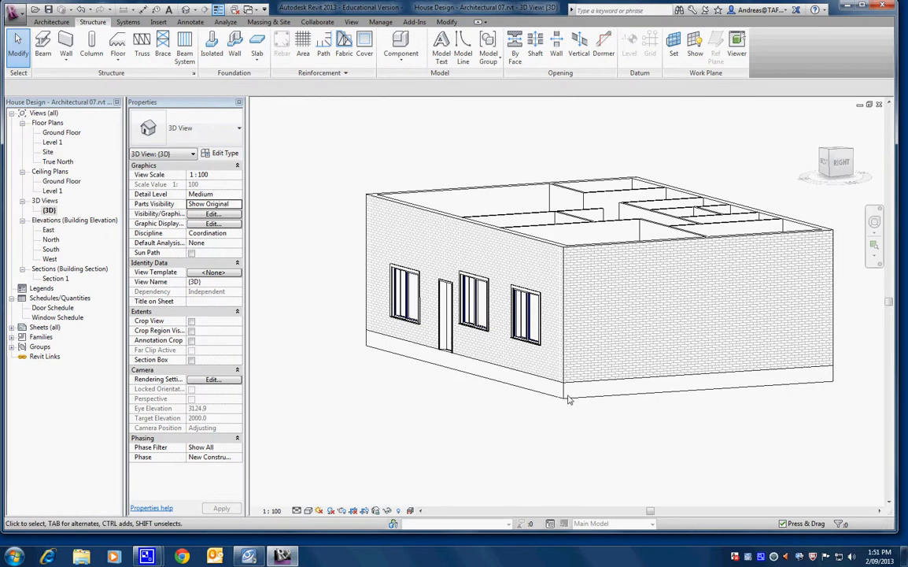
{"action": "scroll", "coordinate": [587, 403], "scroll_direction": "down", "scroll_amount": 4}
{"action": "left_click_drag", "start_coordinate": [748, 450], "coordinate": [420, 258]}
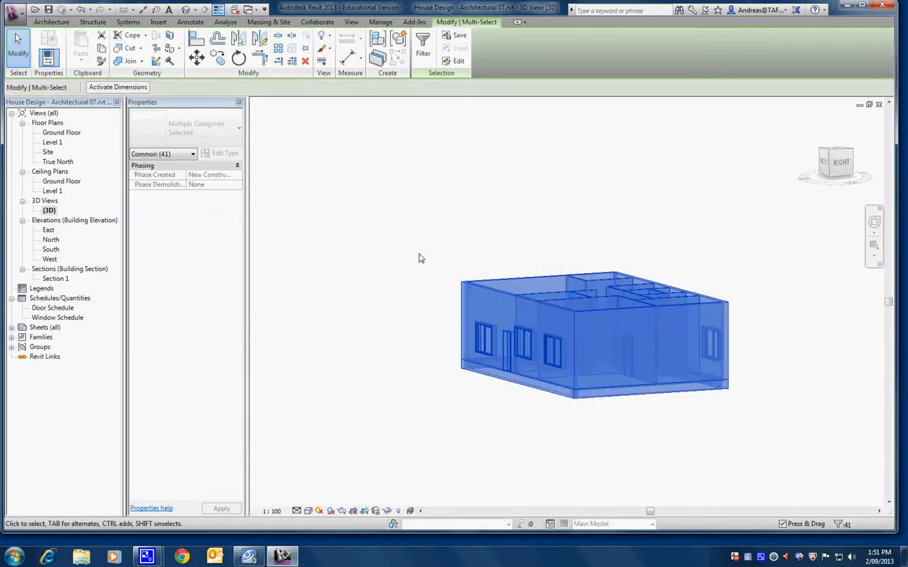
{"action": "left_click", "coordinate": [845, 525]}
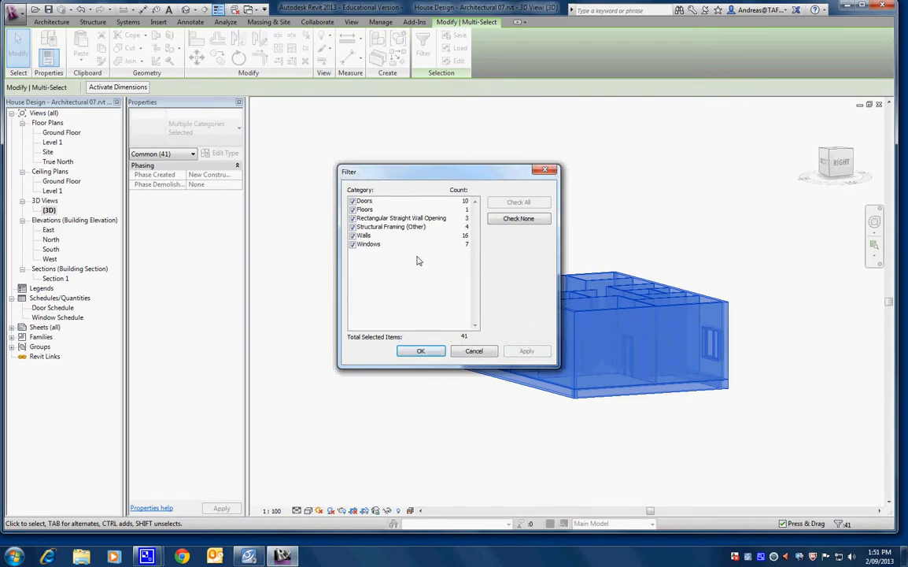
{"action": "left_click", "coordinate": [392, 228]}
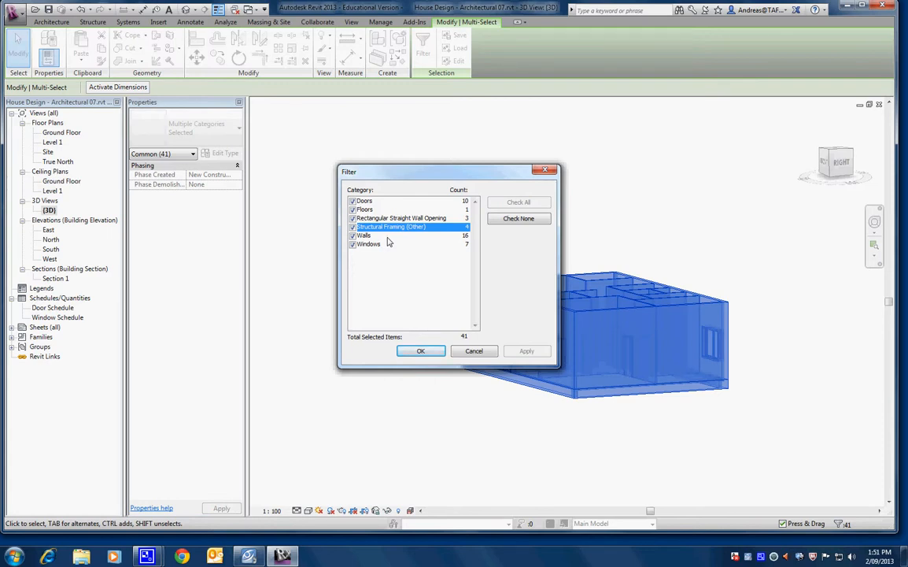
{"action": "left_click", "coordinate": [497, 219]}
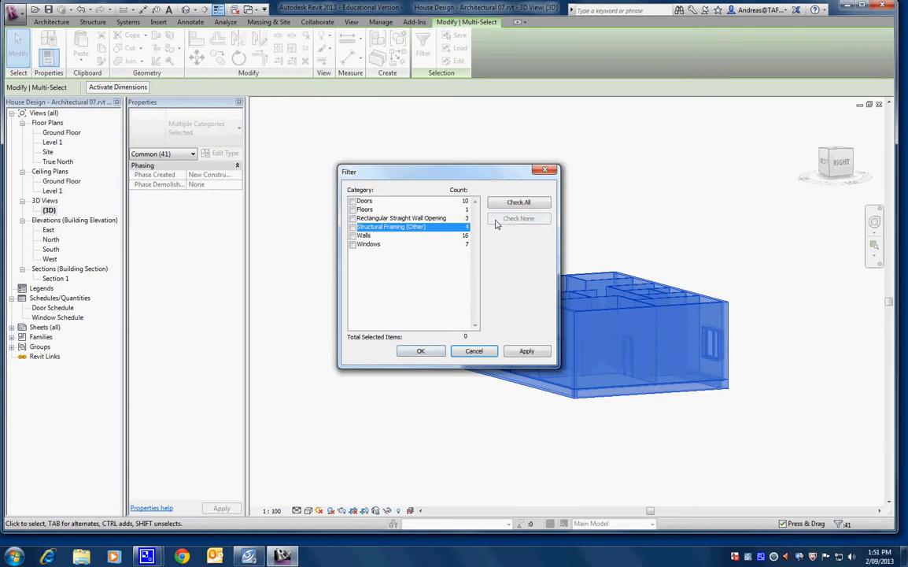
{"action": "left_click", "coordinate": [352, 227]}
{"action": "left_click", "coordinate": [420, 351]}
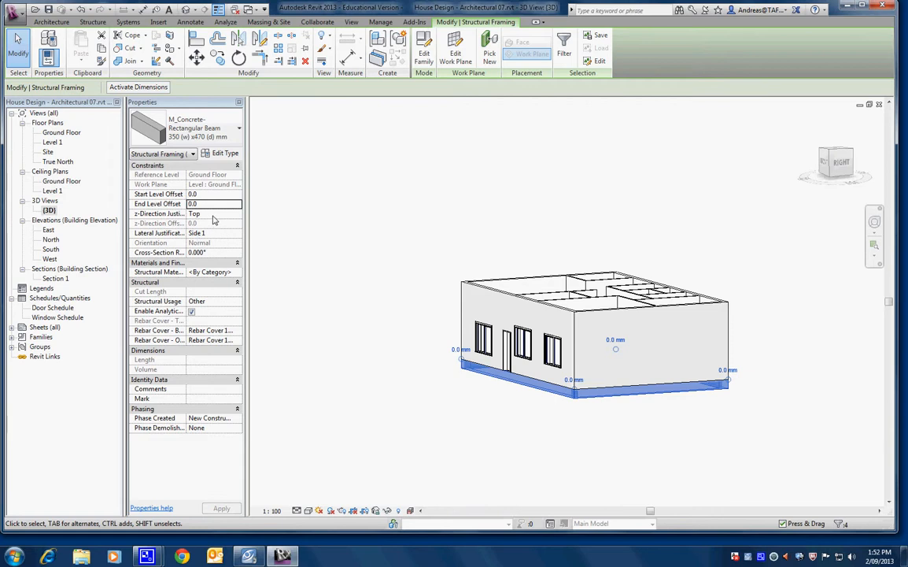
- Set the selected edge beams' z-direction justification to Other with a z-direction offset of -30 mm
{"action": "left_click", "coordinate": [211, 214]}
{"action": "left_click", "coordinate": [211, 213]}
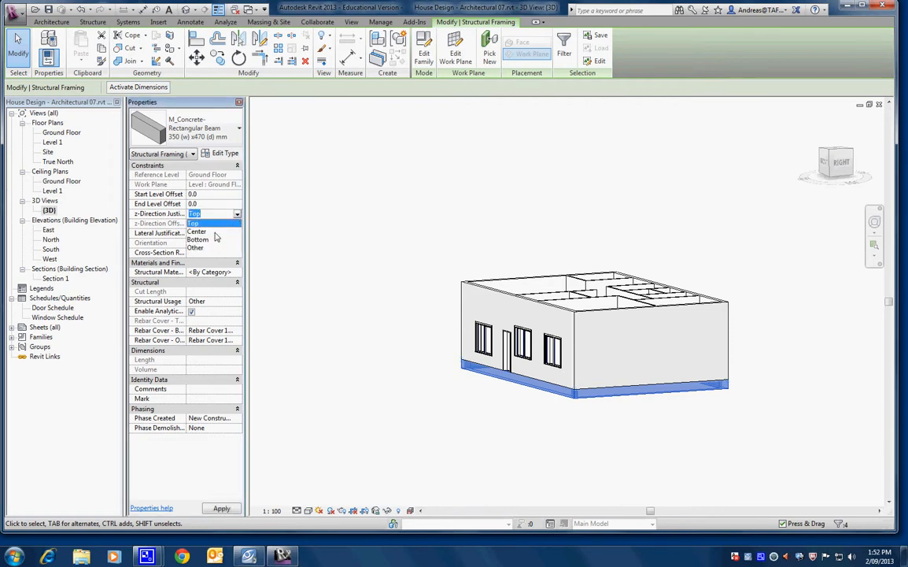
{"action": "left_click", "coordinate": [210, 249]}
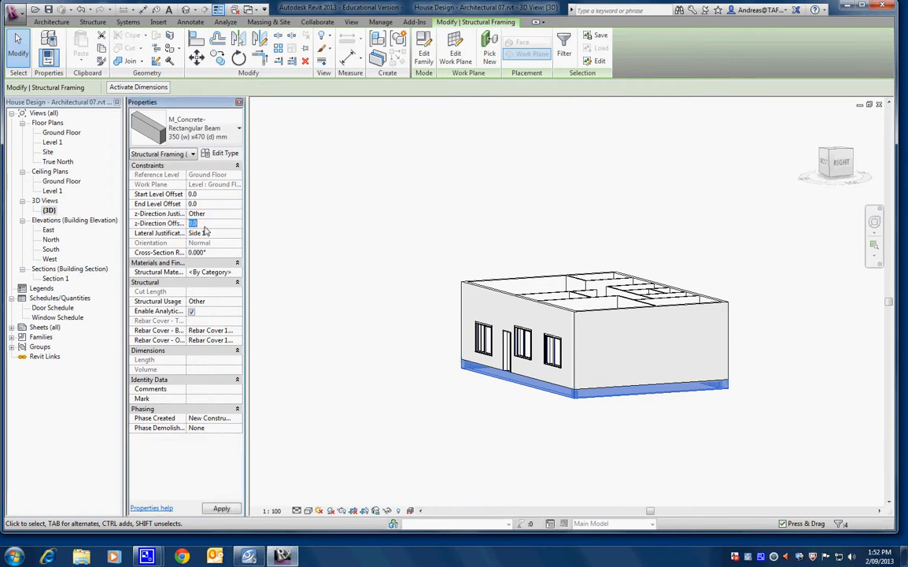
{"action": "key", "text": "Tab"}
{"action": "type", "text": "-30"}
{"action": "left_click", "coordinate": [221, 507]}
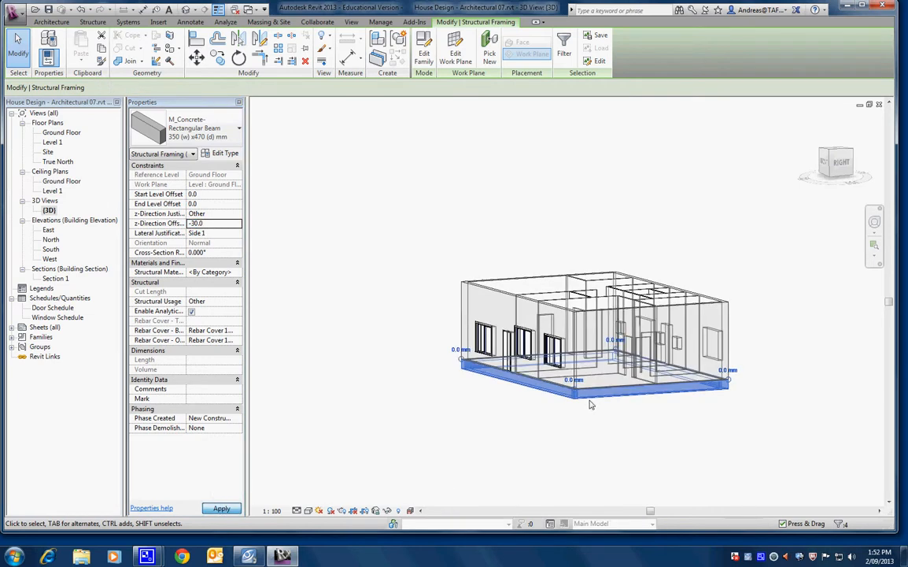
- Inspect the lowered edge beams at the house corner in 3D and at the west wall base in Section 1
{"action": "scroll", "coordinate": [574, 390], "scroll_direction": "up", "scroll_amount": 10}
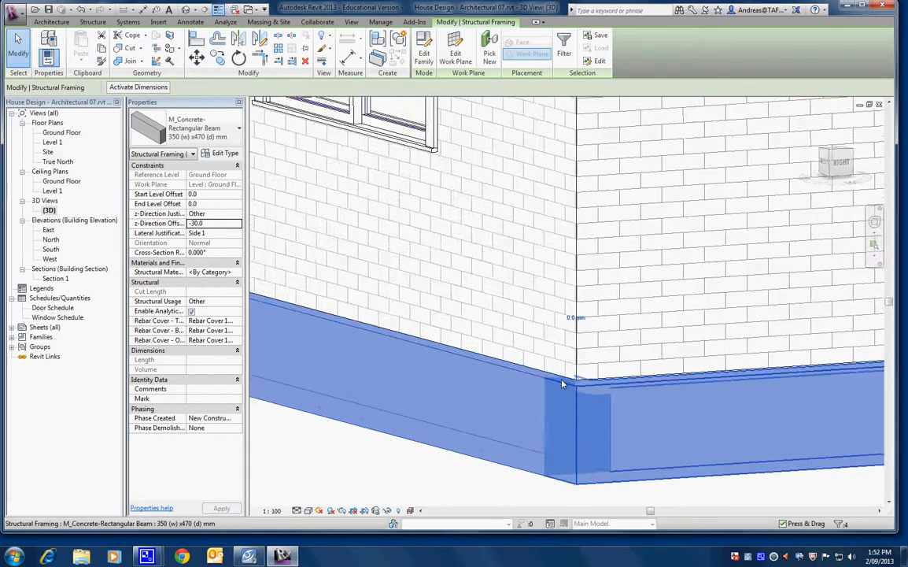
{"action": "scroll", "coordinate": [566, 387], "scroll_direction": "up", "scroll_amount": 2}
{"action": "double_click", "coordinate": [54, 280]}
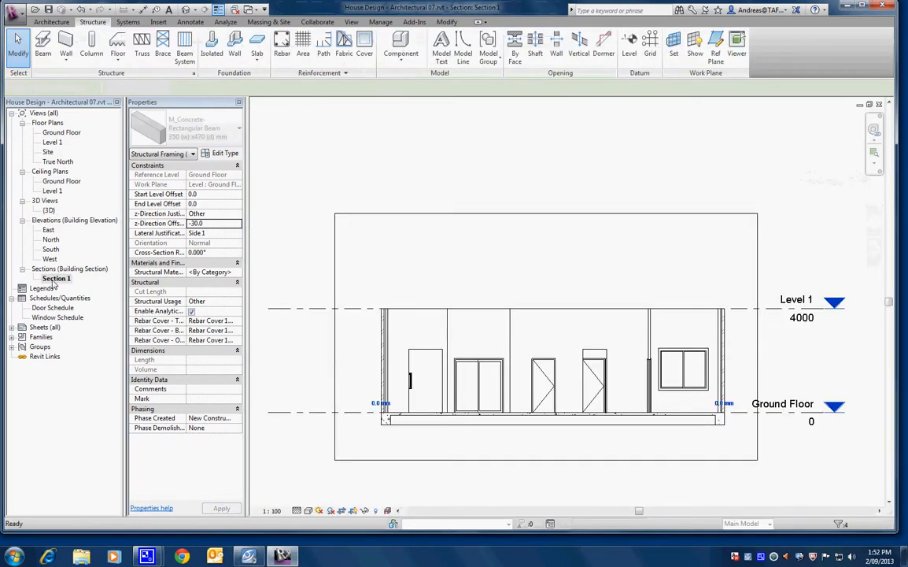
{"action": "scroll", "coordinate": [376, 363], "scroll_direction": "up", "scroll_amount": 8}
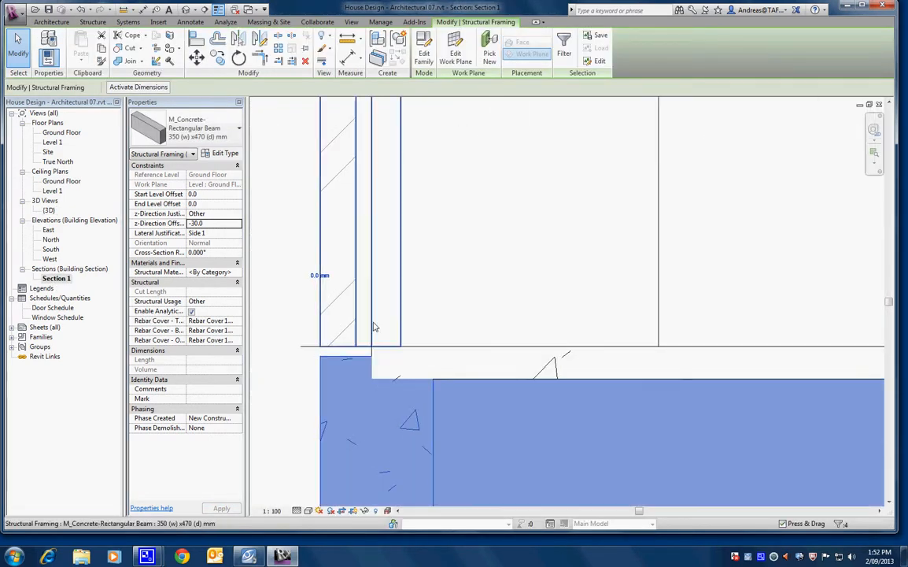